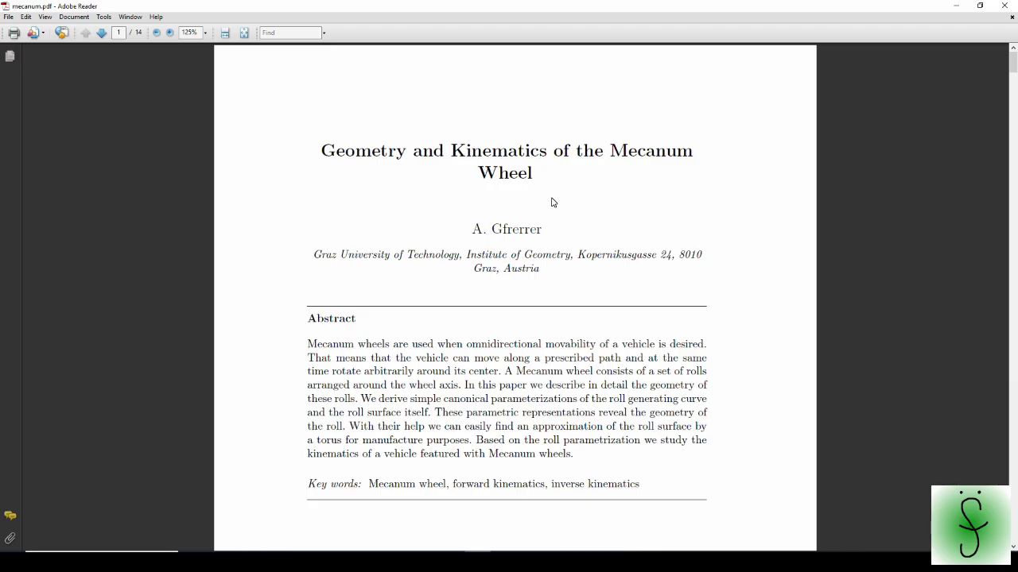
# Scroll the Mecanum wheel paper to page 6 and equation (5), the roller's meridian curve.
pyautogui.moveTo(1012, 60); pyautogui.dragTo(1012, 129)
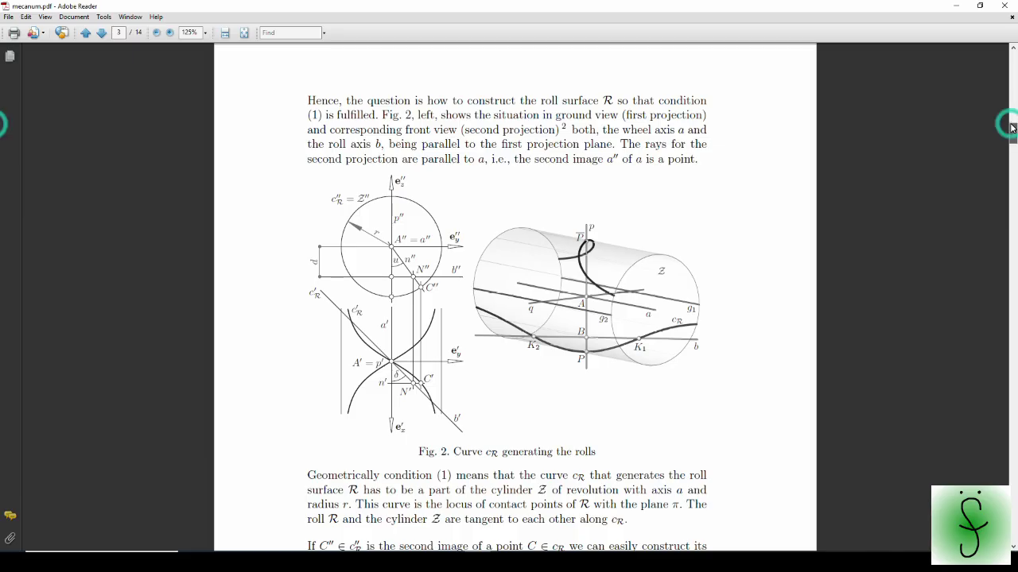
pyautogui.moveTo(1012, 129); pyautogui.dragTo(1003, 237)
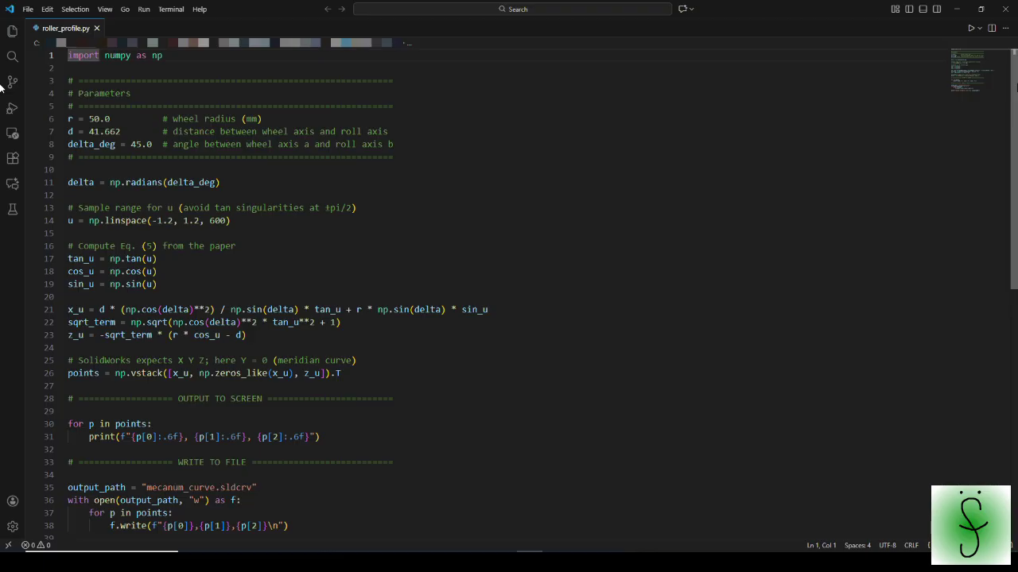
# Select lines 16–23 of roller_profile.py, the block computing Eq. (5).
pyautogui.moveTo(67, 246); pyautogui.dragTo(271, 335)
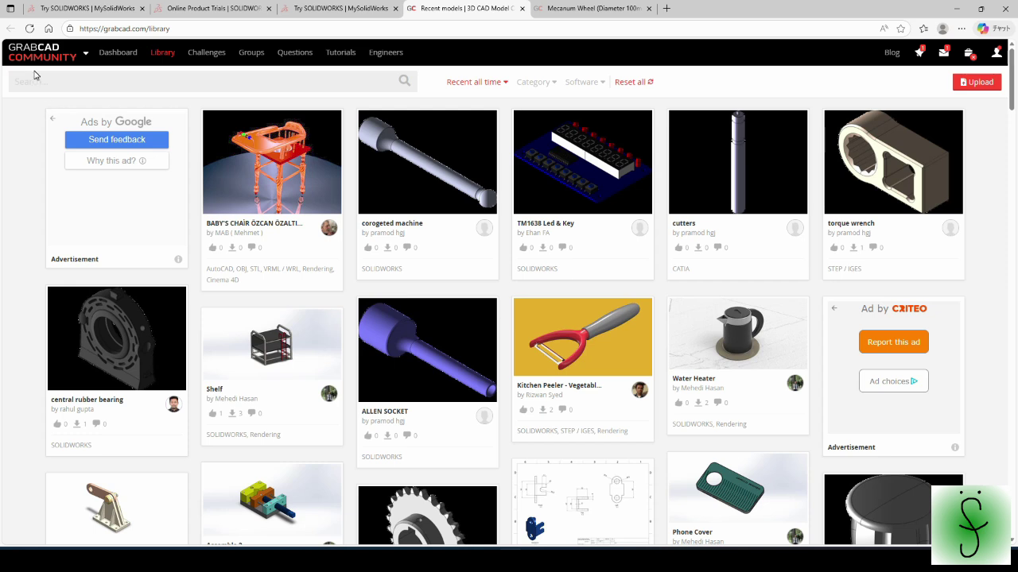
# Search the GrabCAD library for 'Mecanum Wheel' and open the Mecanum Wheel (Diameter 100mm) model.
pyautogui.moveTo(24, 60)
pyautogui.click(90, 77)
pyautogui.write('Mecanum Wheel')
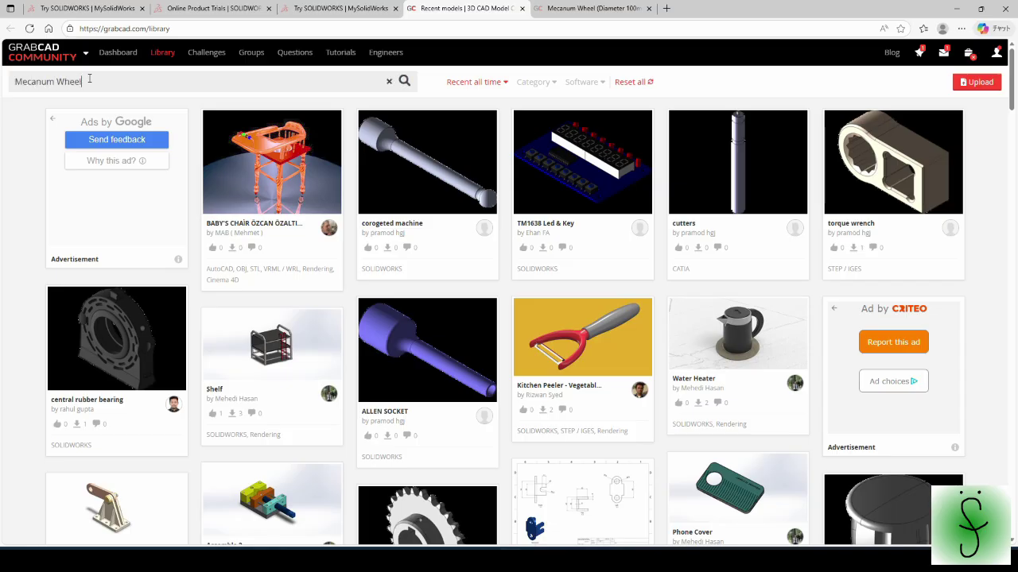
pyautogui.press('Return')
pyautogui.scroll(-1, 1012, 66)
pyautogui.moveTo(1013, 66); pyautogui.dragTo(1014, 270)
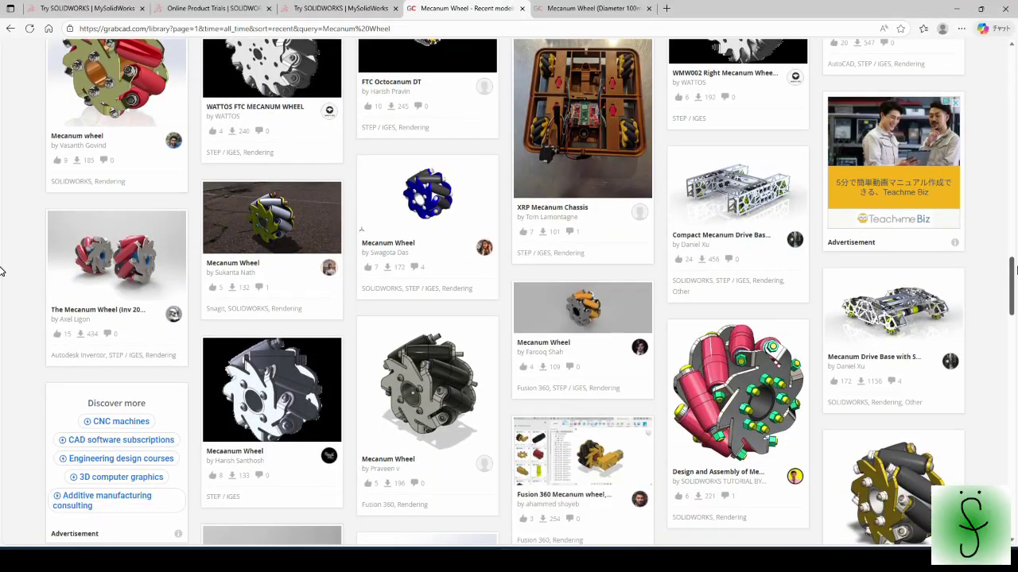
pyautogui.click(593, 7)
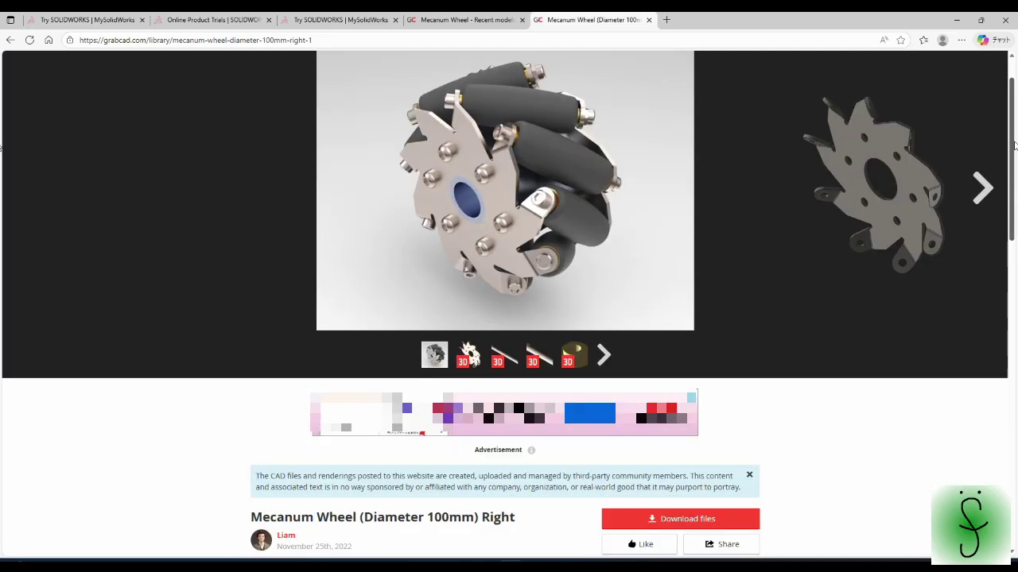
pyautogui.moveTo(1015, 129); pyautogui.dragTo(1014, 144)
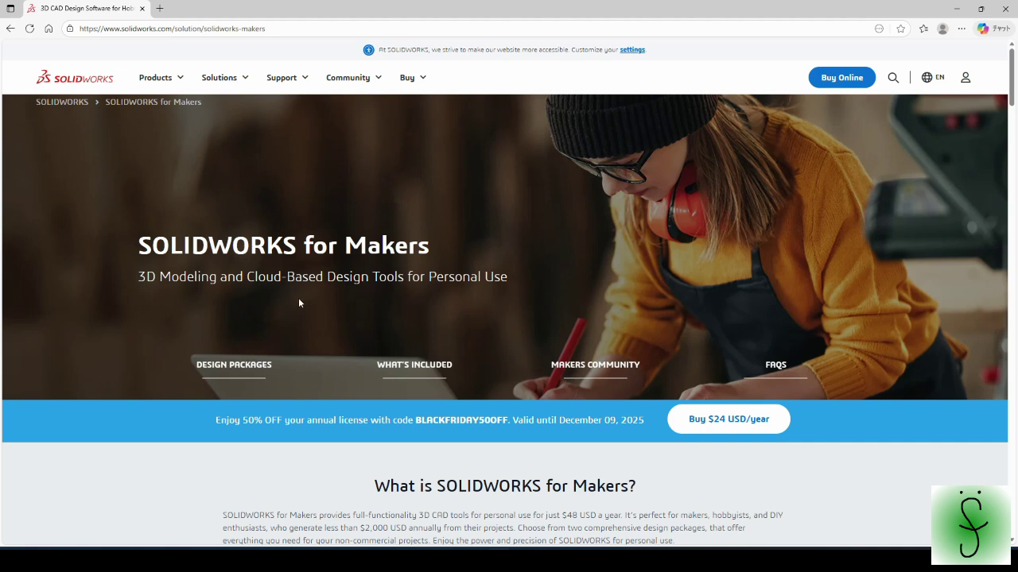
# Scroll to the 'Pick the Makers package' comparison of the $24 USD/year plans.
pyautogui.scroll(-6, 966, 230)
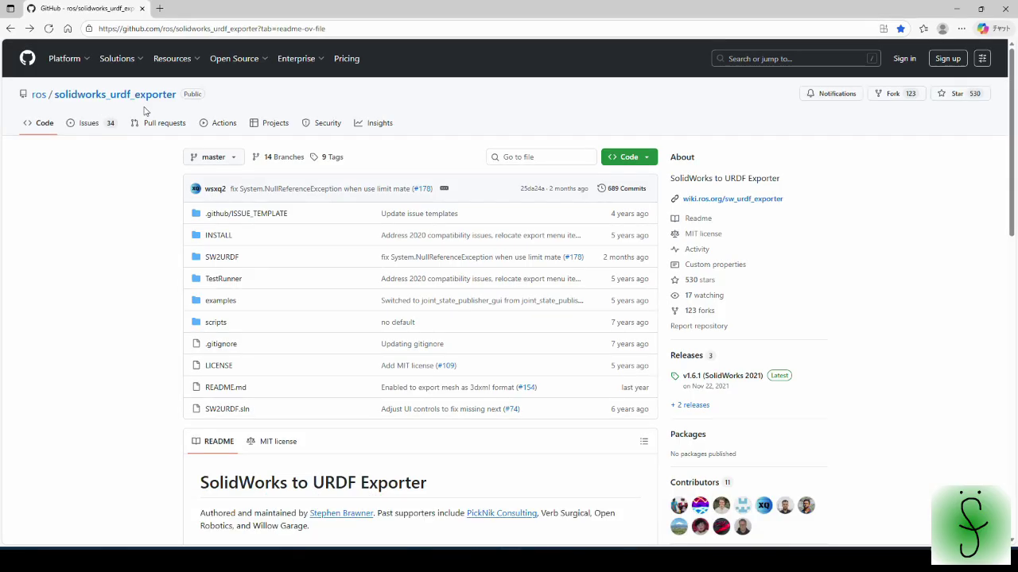
# Open the solidworks_urdf_exporter v1.6.1 release for SolidWorks 2021 from Latest Release.
pyautogui.scroll(-2, 1014, 97)
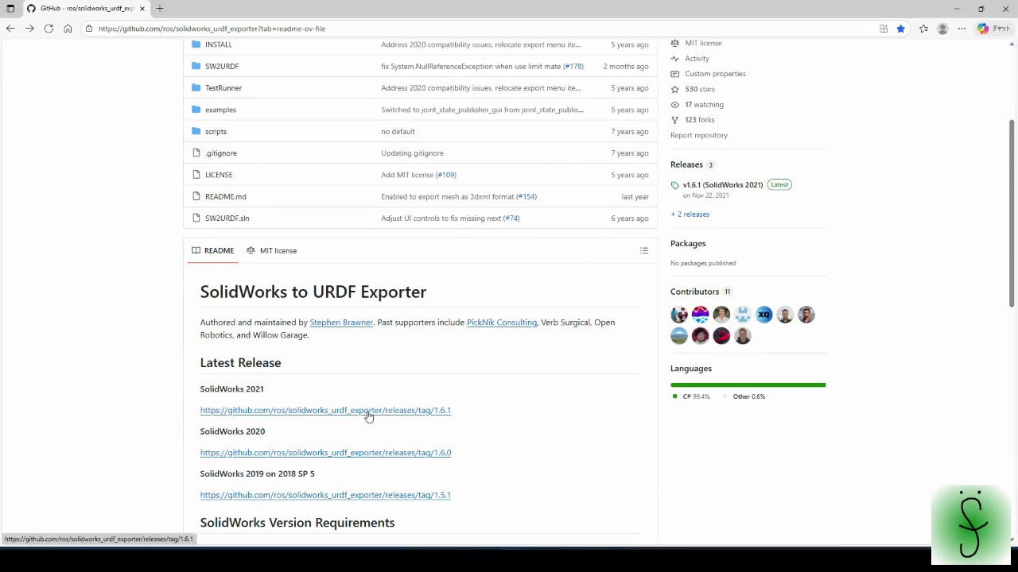
pyautogui.click(367, 411)
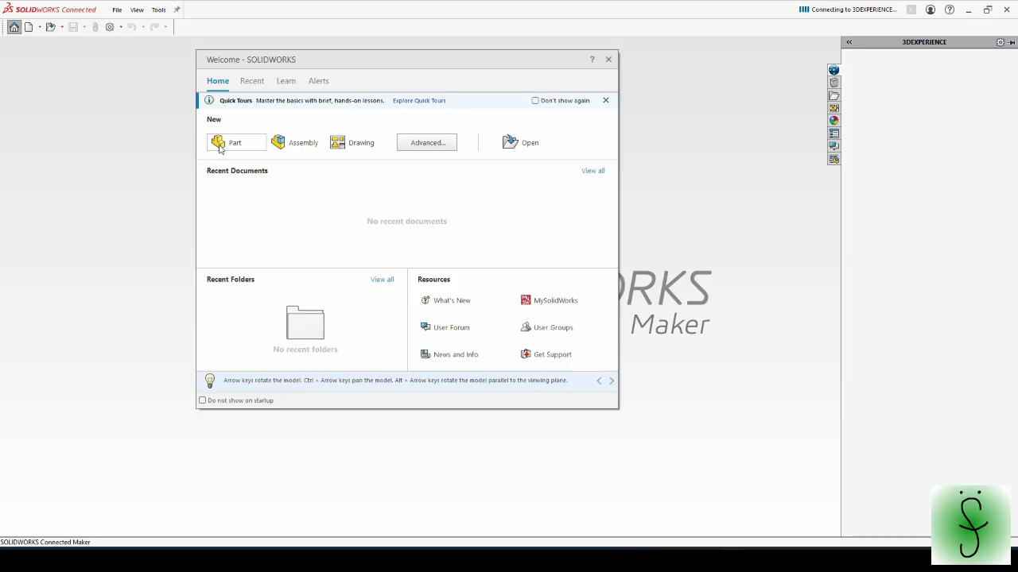
# Create empty part Part1, confirm Export as URDF exists under Tools, and open Mecanum Wheel Assembly.
pyautogui.click(219, 145)
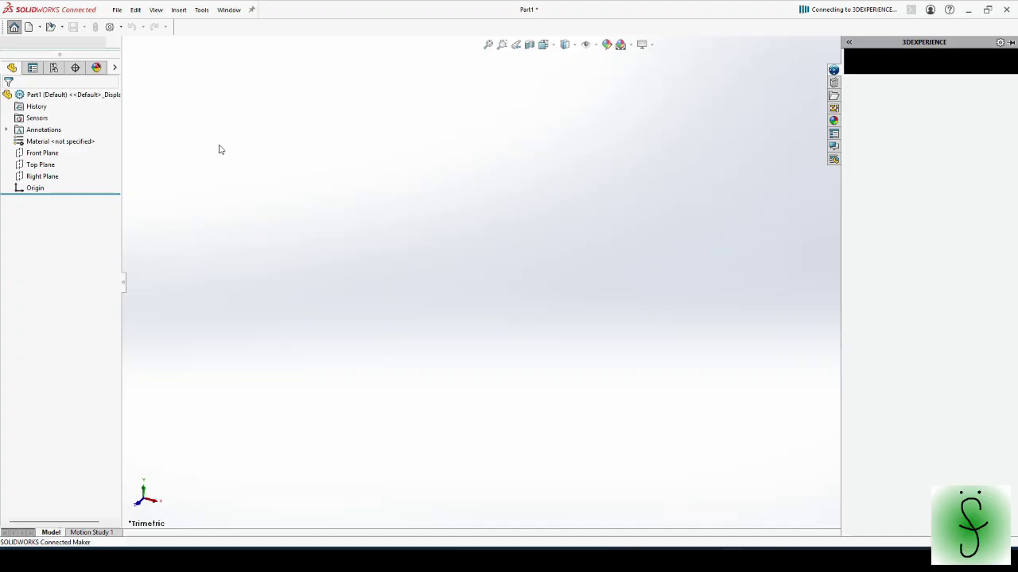
pyautogui.click(202, 10)
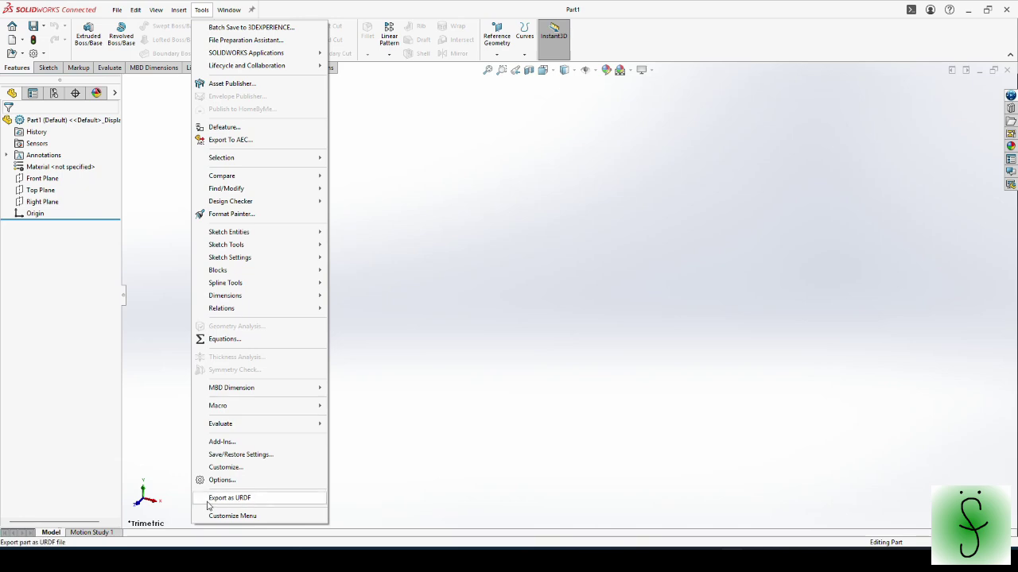
pyautogui.click(470, 248)
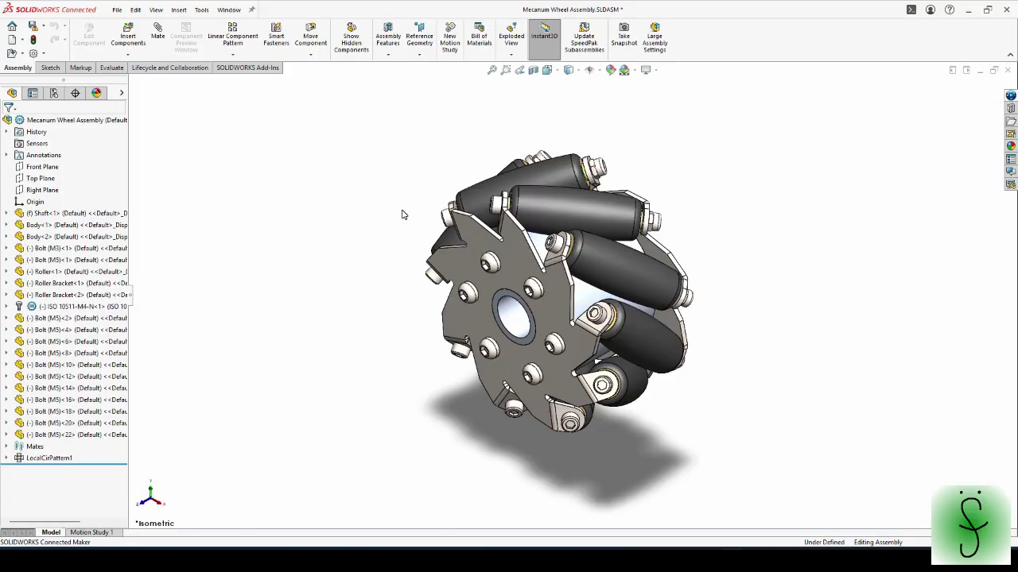
pyautogui.click(401, 213)
# Start Sketch1 on the wheel's side plate with a circle tracing the outer rim.
pyautogui.click(518, 260)
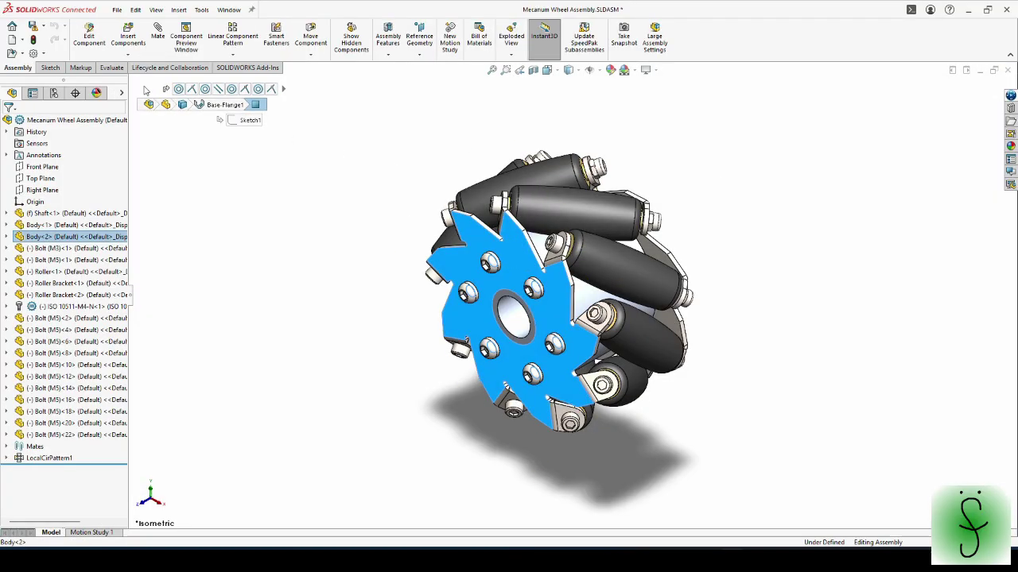
pyautogui.click(50, 68)
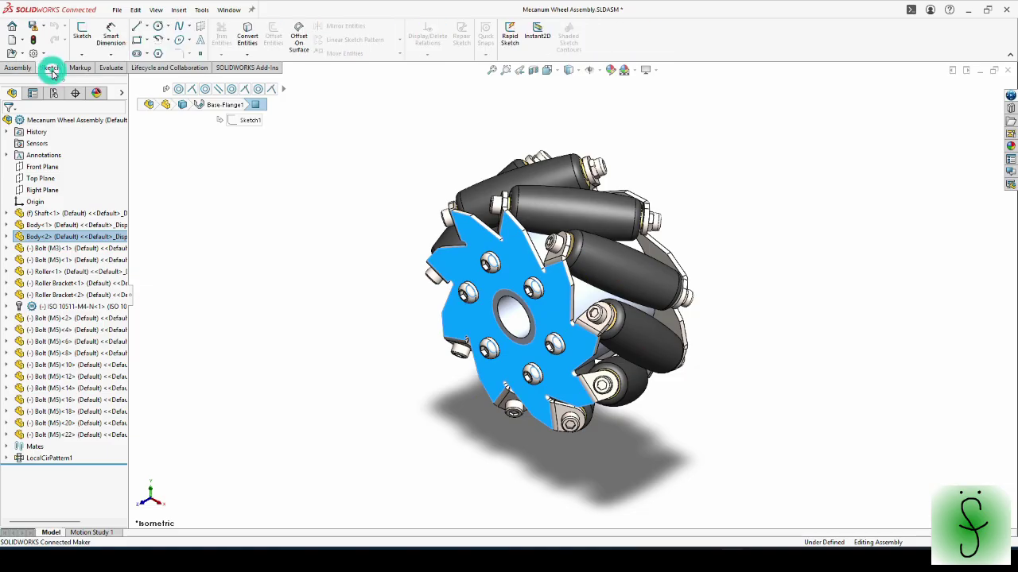
pyautogui.click(80, 32)
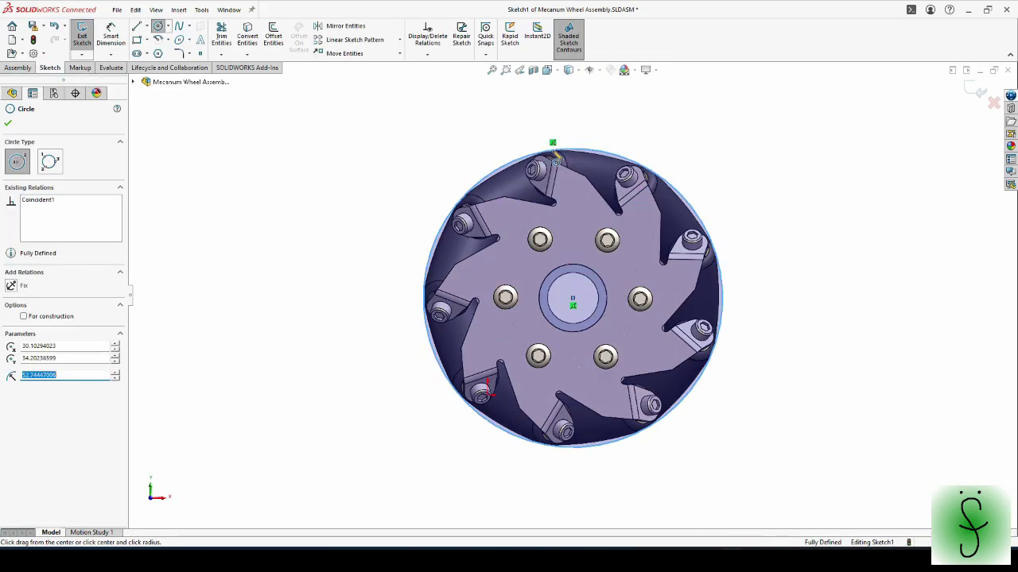
pyautogui.press('Escape')
pyautogui.scroll(-4, 630, 210)
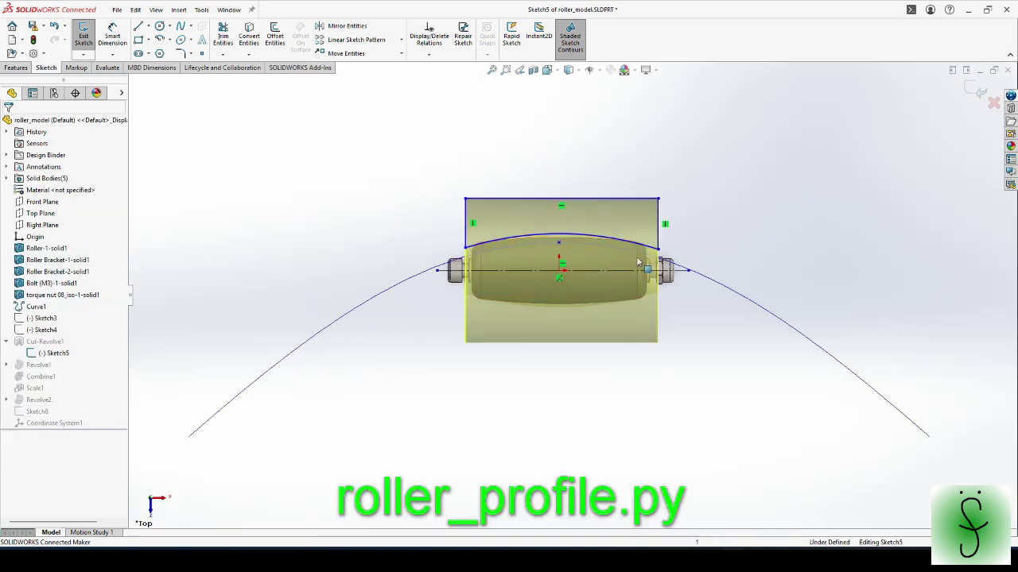
pyautogui.scroll(-4, 603, 267)
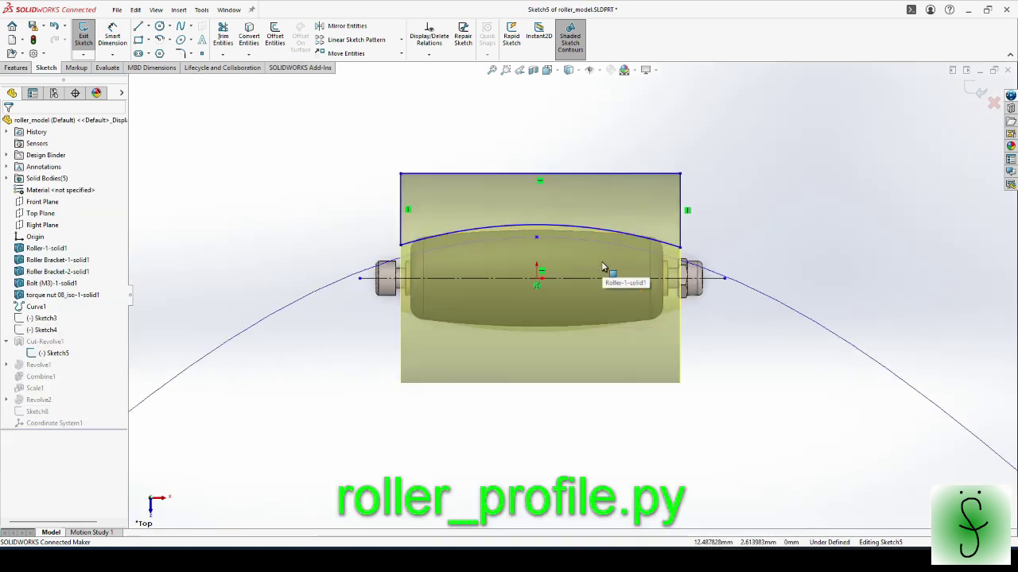
pyautogui.scroll(-1, 547, 269)
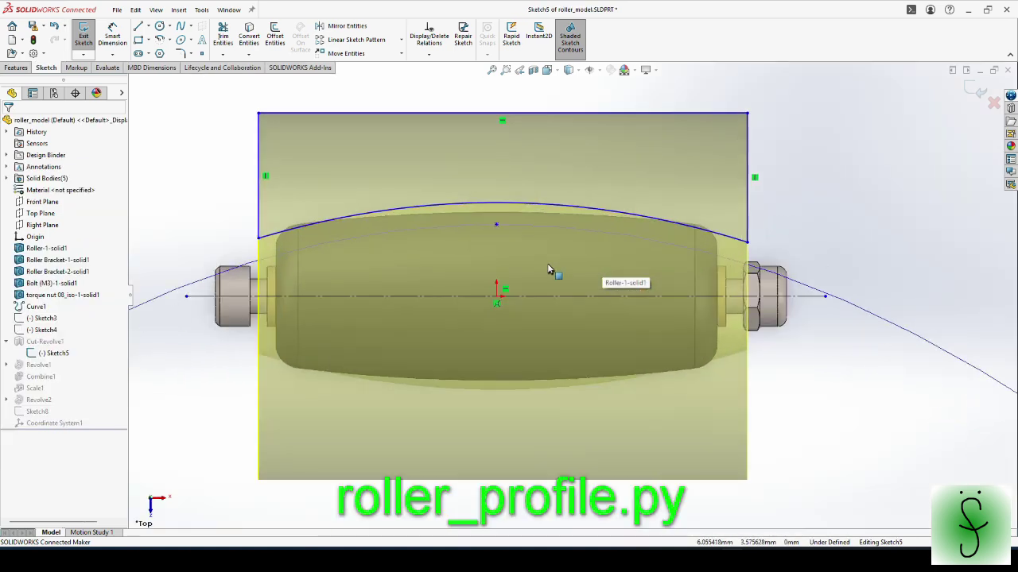
pyautogui.scroll(2, 547, 263)
pyautogui.click(256, 326)
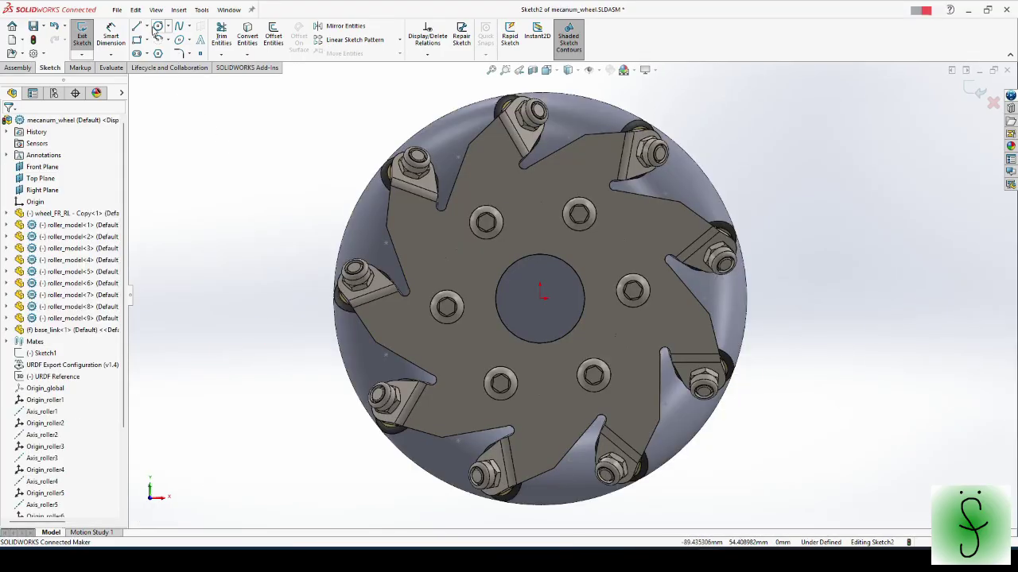
# Draw a circle in Sketch2 centred on the wheel origin and reaching the rim.
pyautogui.click(158, 27)
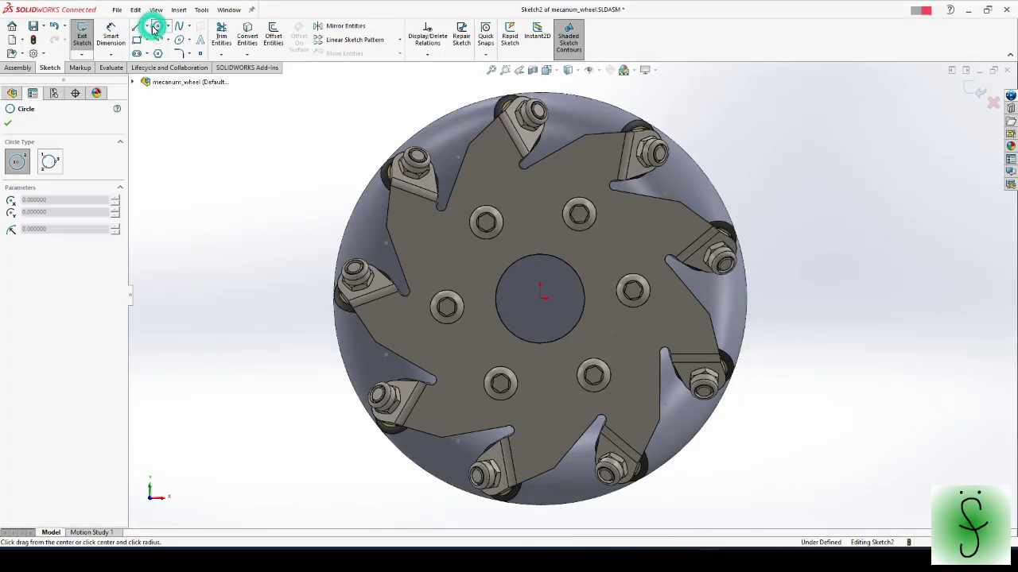
pyautogui.click(540, 300)
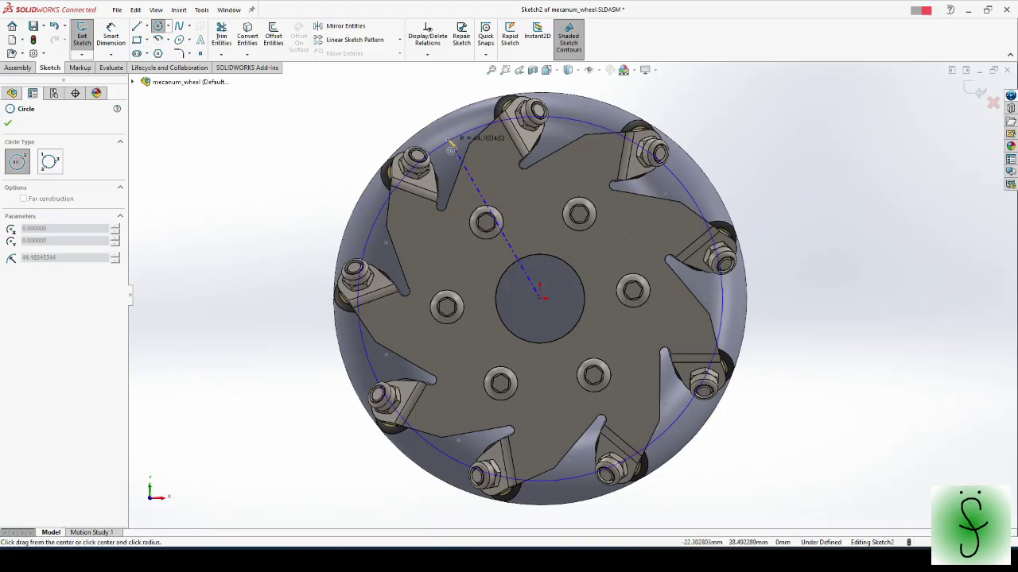
pyautogui.click(430, 126)
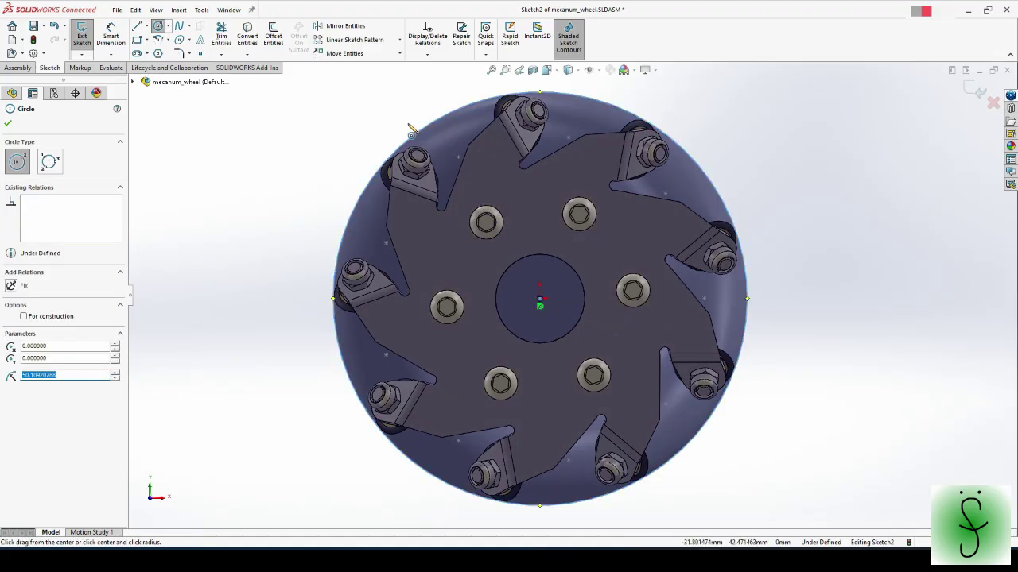
pyautogui.press('Escape')
pyautogui.scroll(3, 347, 177)
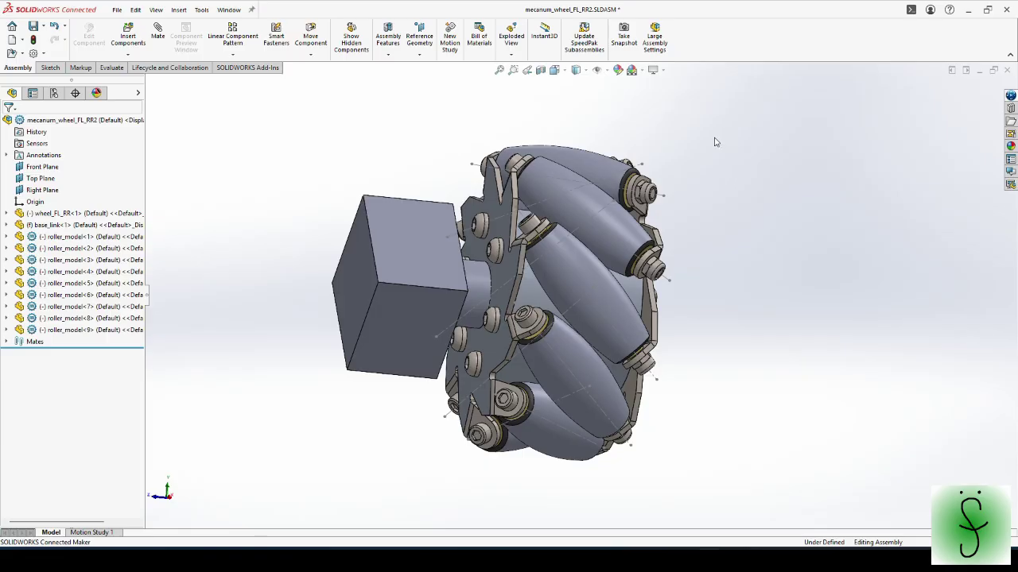
# Create Coordinate System1 at the wheel origin with X, Y, Z on Right, Front, Top planes, Y flipped.
pyautogui.click(420, 57)
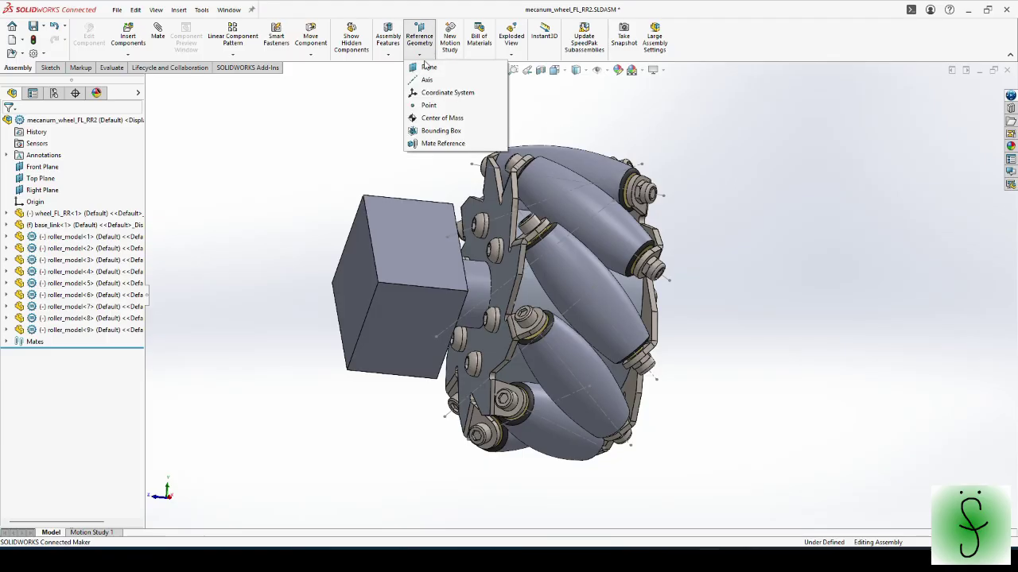
pyautogui.click(437, 92)
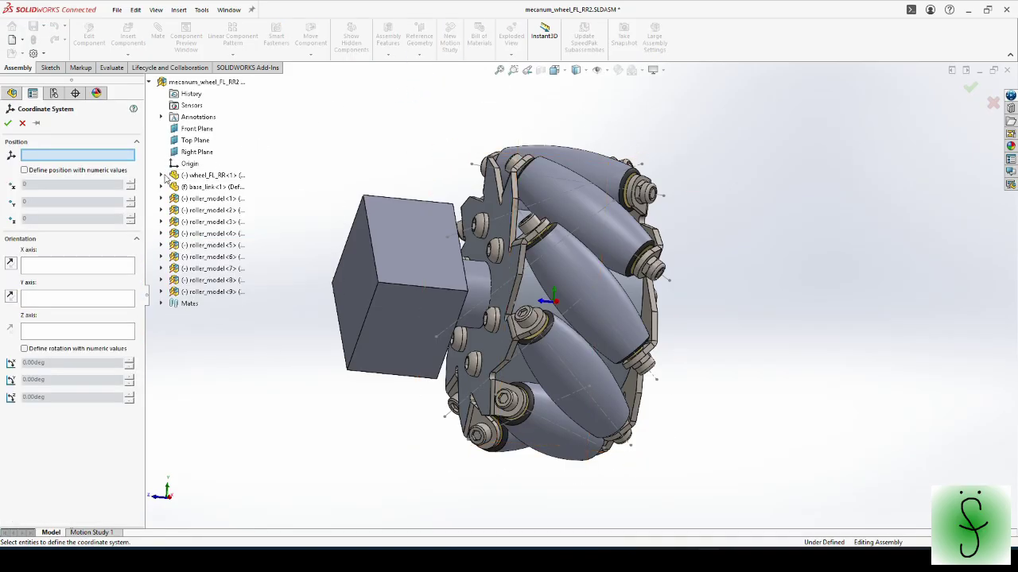
pyautogui.click(161, 175)
pyautogui.click(210, 198)
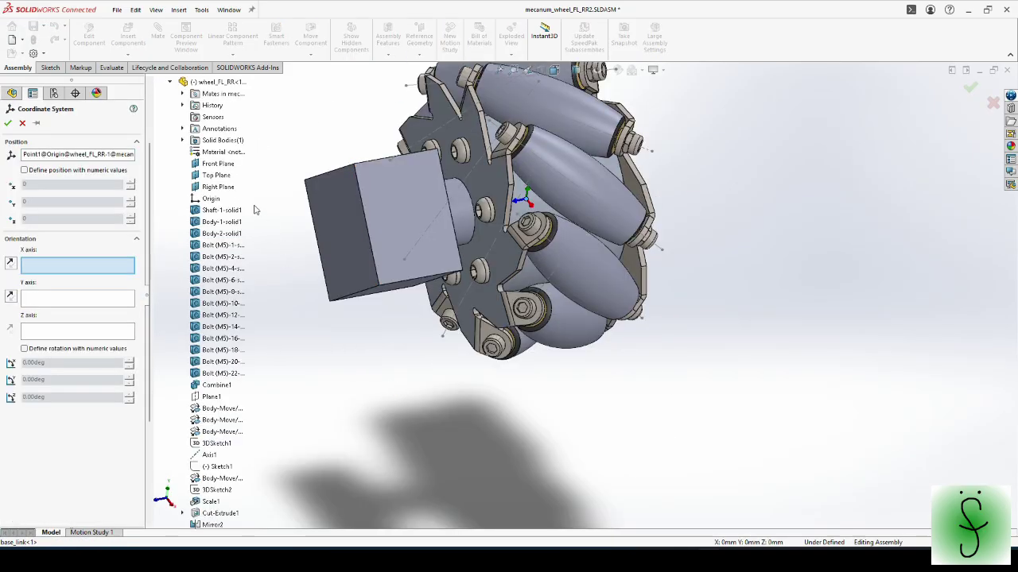
pyautogui.click(221, 187)
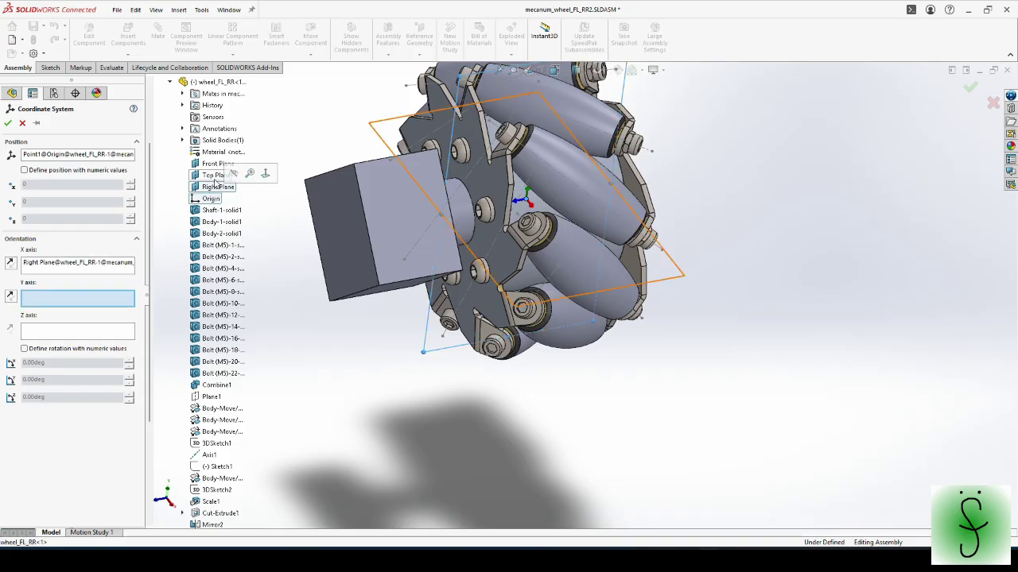
pyautogui.click(217, 164)
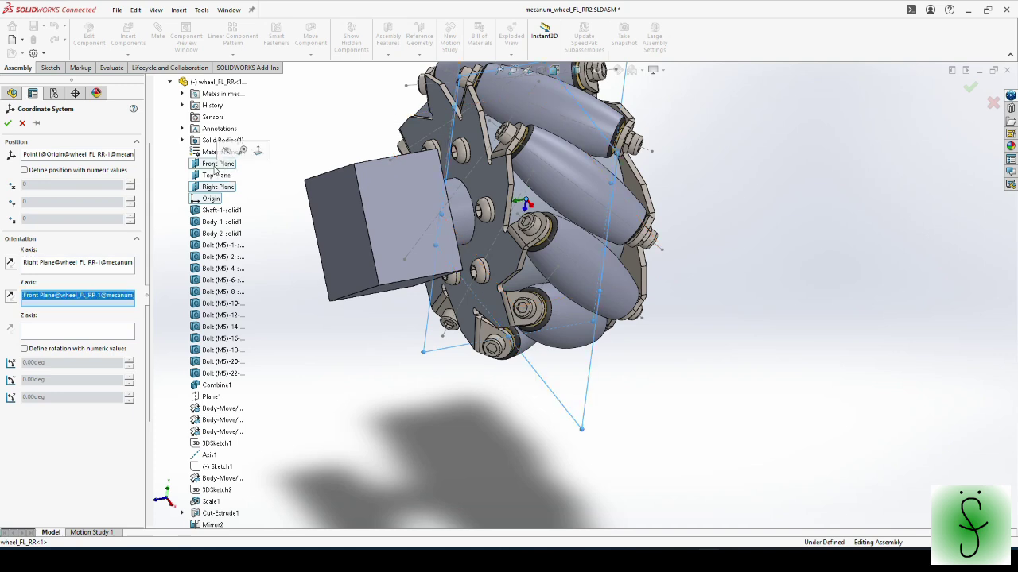
pyautogui.click(224, 176)
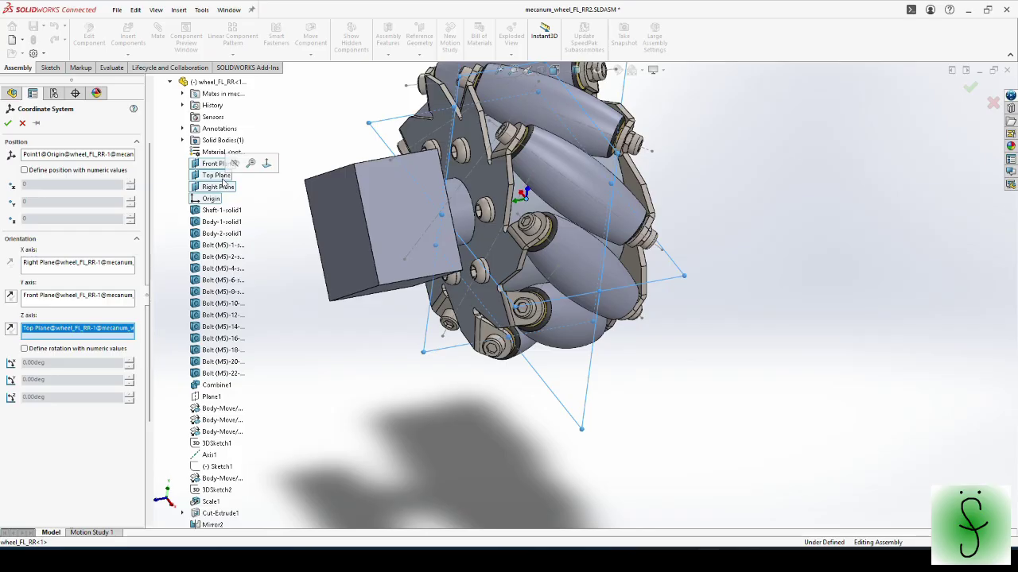
pyautogui.click(11, 296)
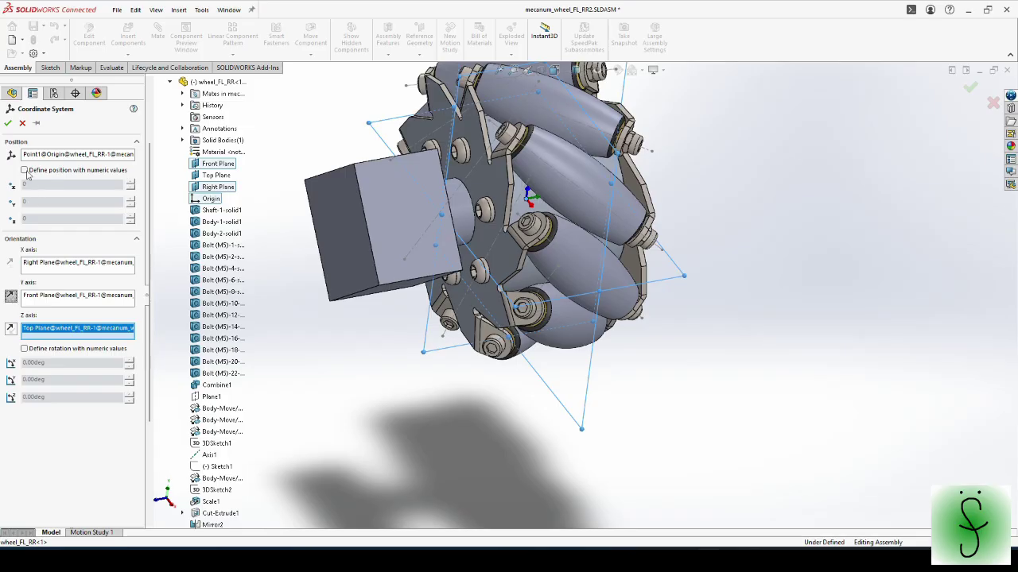
pyautogui.click(8, 124)
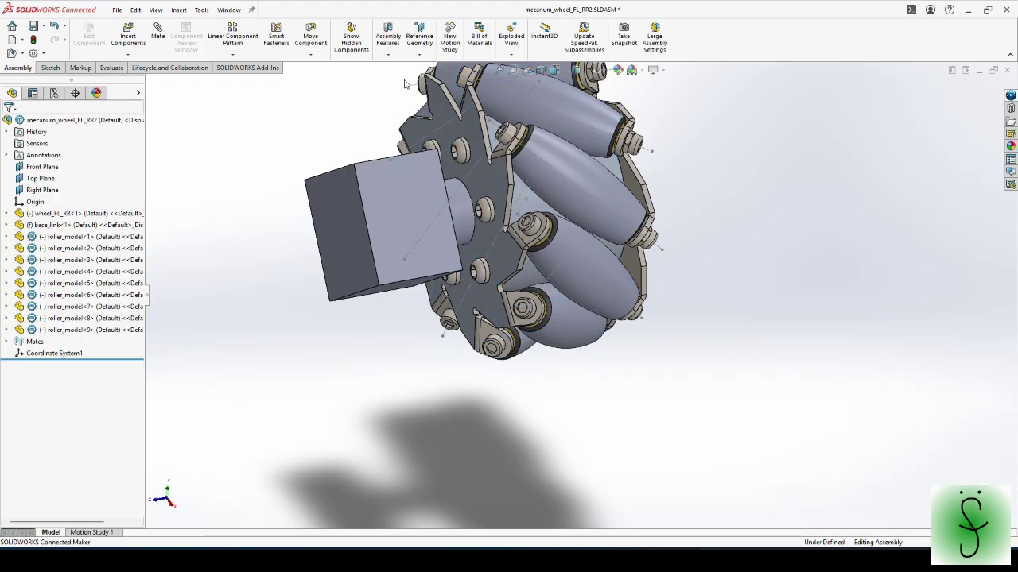
# Create a reference axis along the roller's sketch line.
pyautogui.click(419, 48)
pyautogui.click(427, 79)
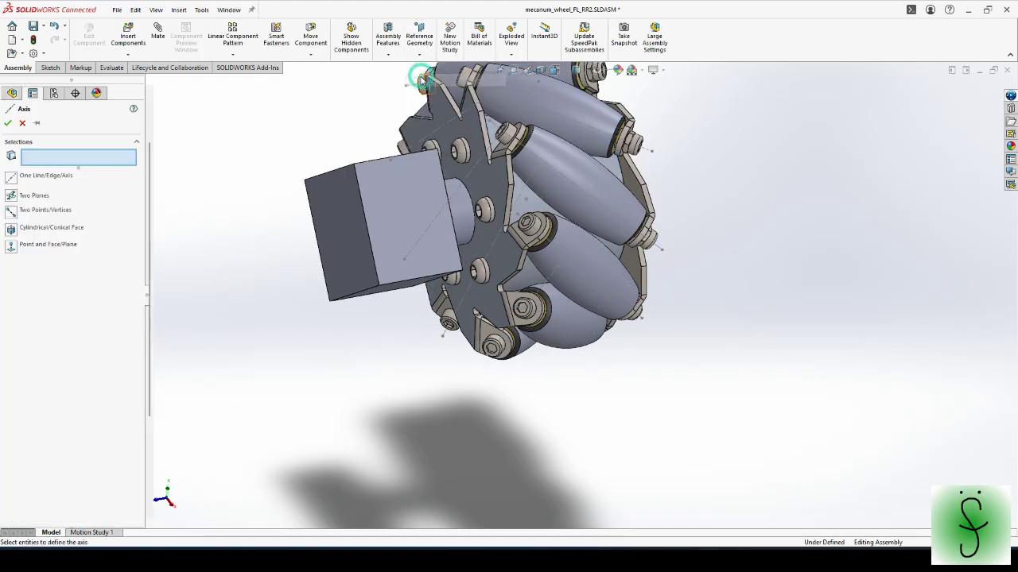
pyautogui.click(554, 172)
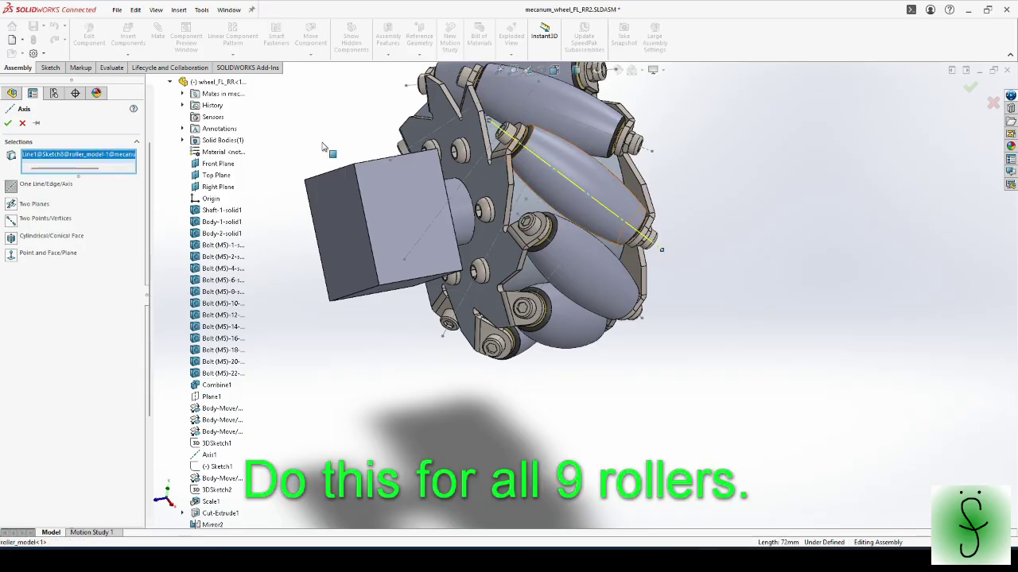
pyautogui.click(8, 123)
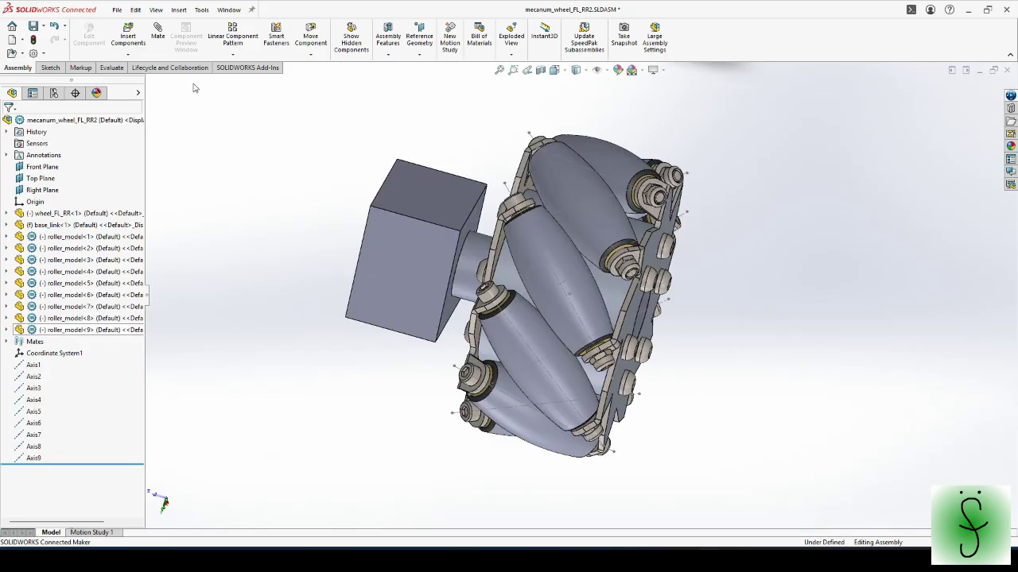
# Open the URDF Exporter, assign the box part to base_link and add one child link.
pyautogui.click(202, 10)
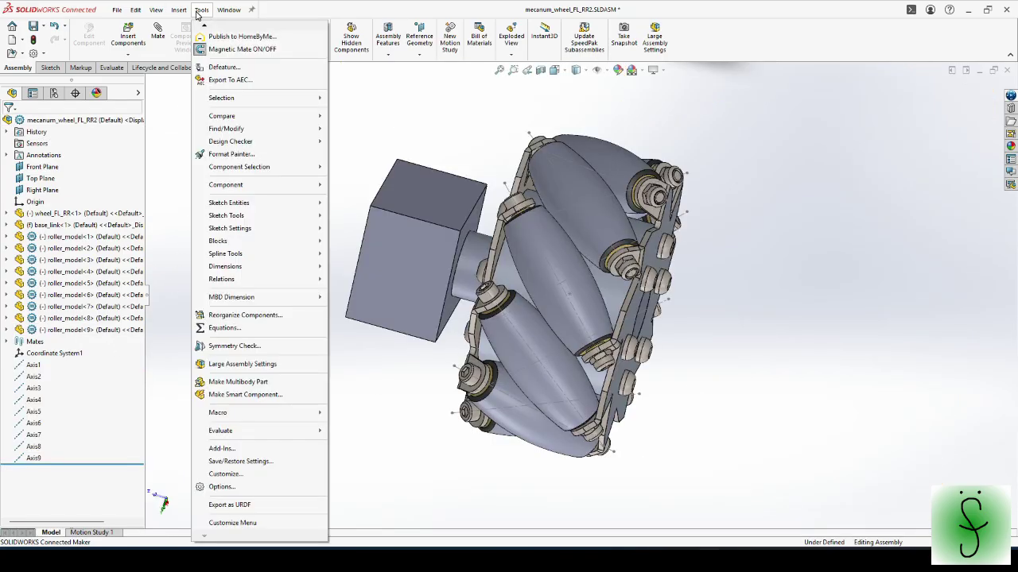
pyautogui.click(227, 506)
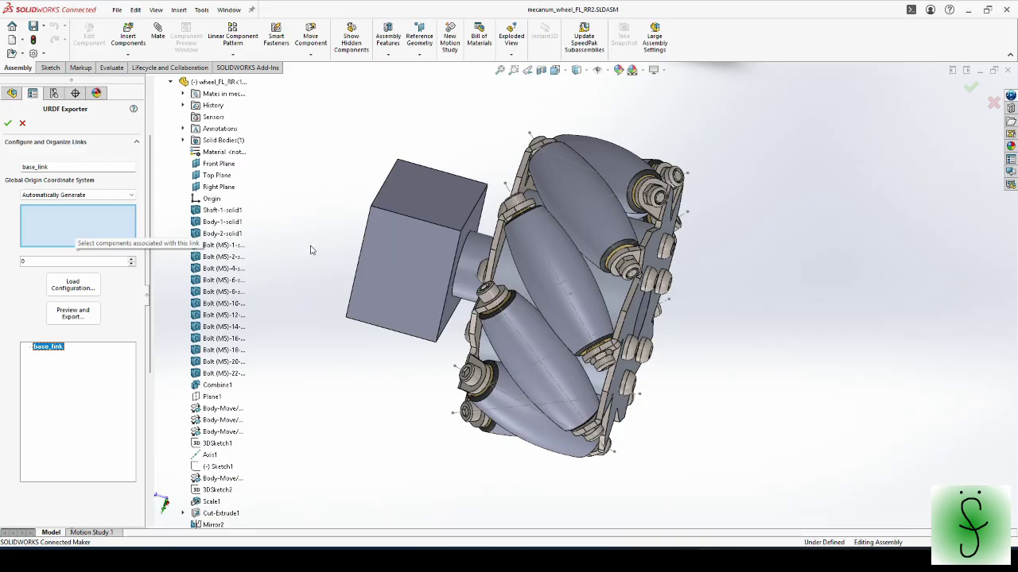
pyautogui.click(402, 266)
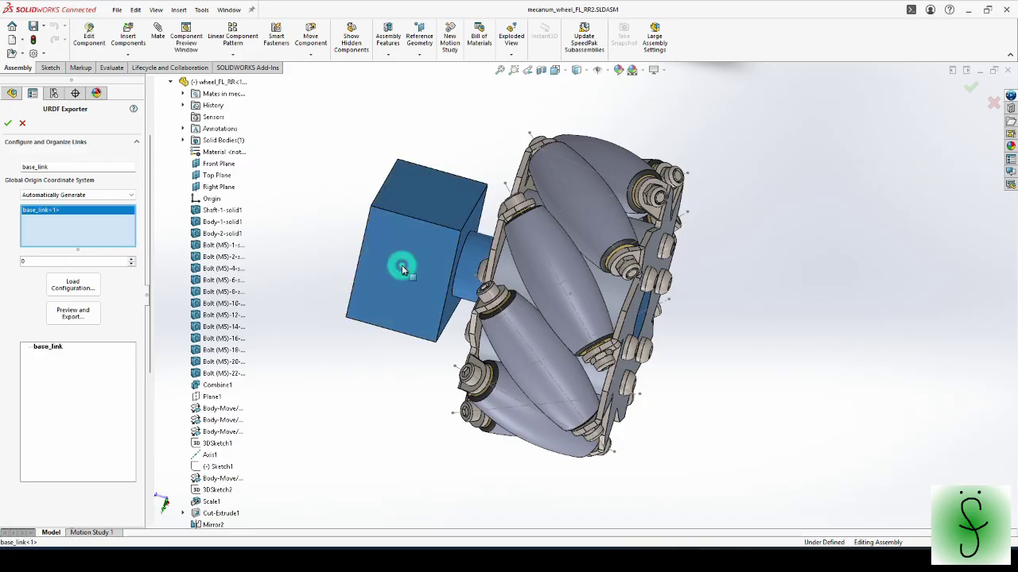
pyautogui.click(131, 259)
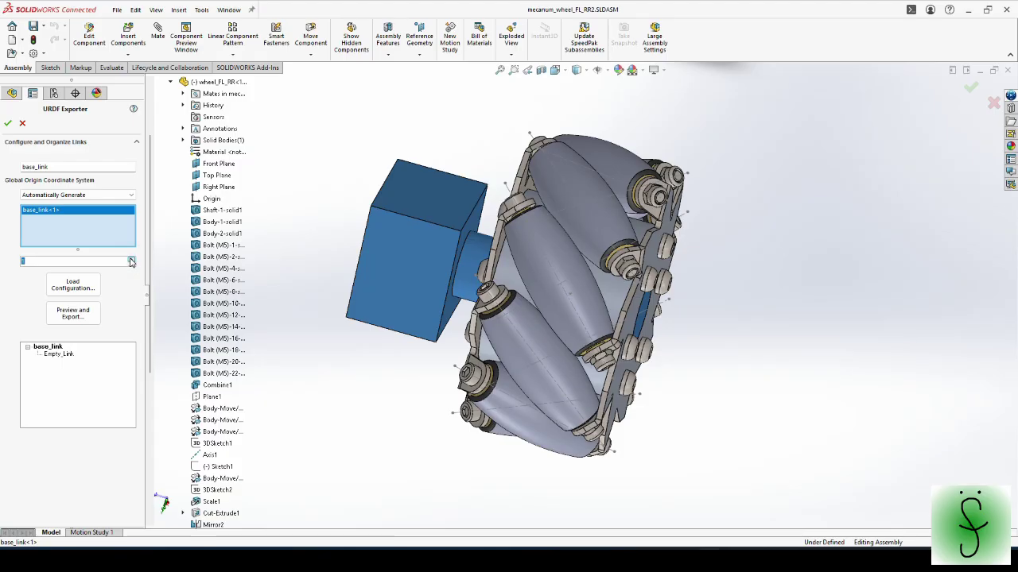
# Rename the child link from Empty_Link to wheel_Link.
pyautogui.click(64, 357)
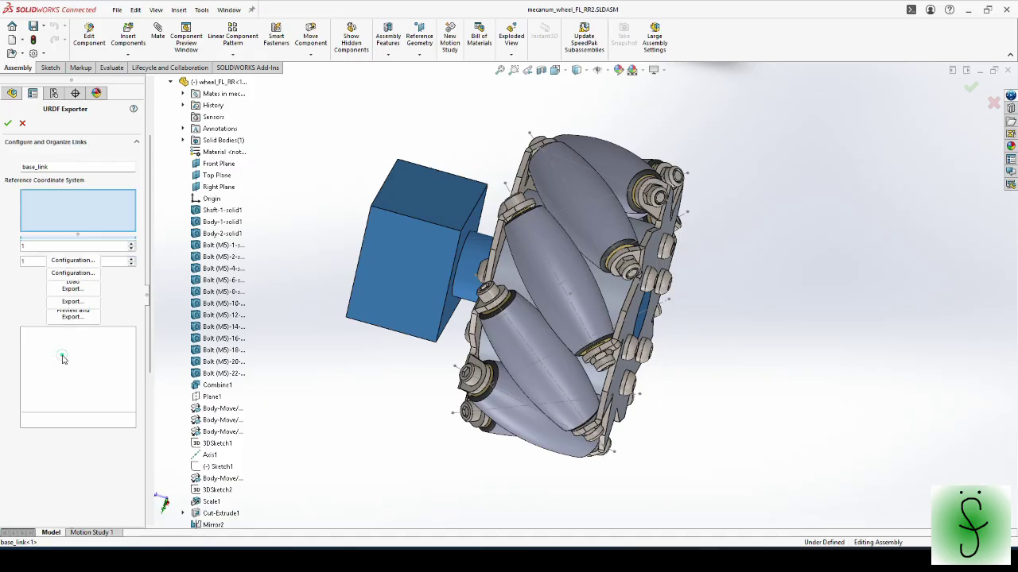
pyautogui.click(43, 168)
pyautogui.moveTo(37, 168); pyautogui.dragTo(20, 169)
pyautogui.write('wheel_link')
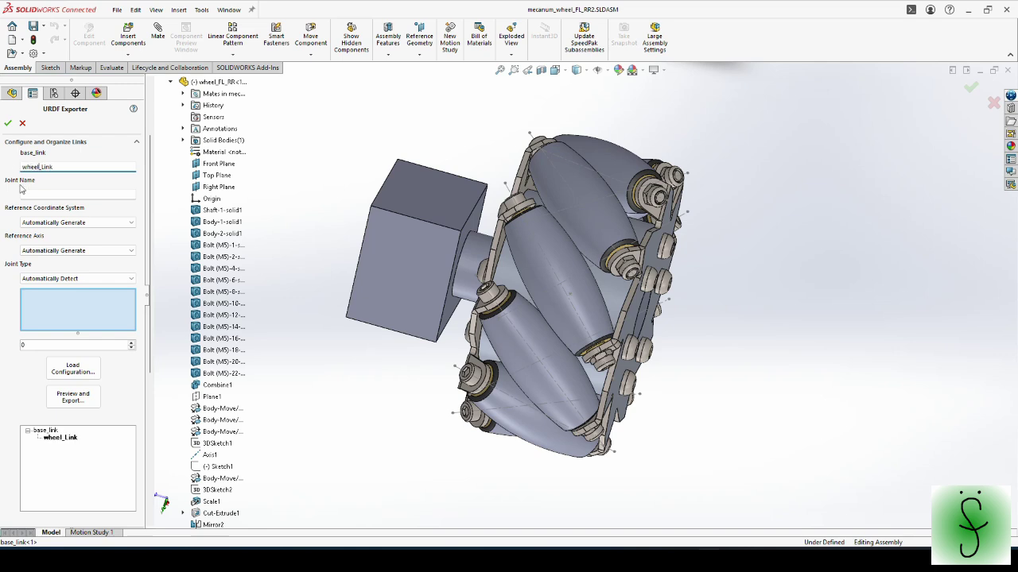
pyautogui.click(31, 192)
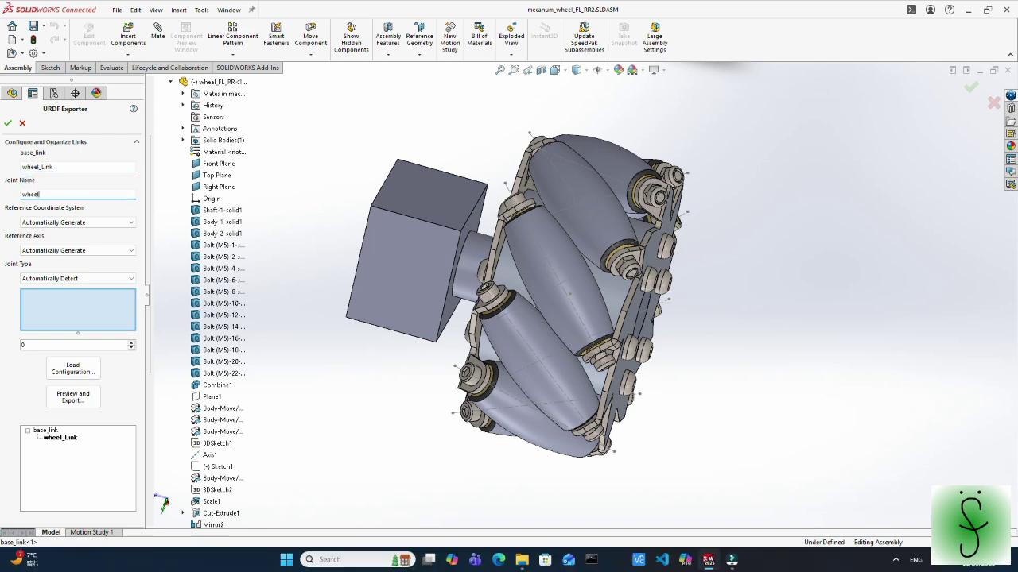
# Name the joint wheelJoint, continuous about Axis1 with Coordinate System1 as reference.
pyautogui.write('wheelJoint')
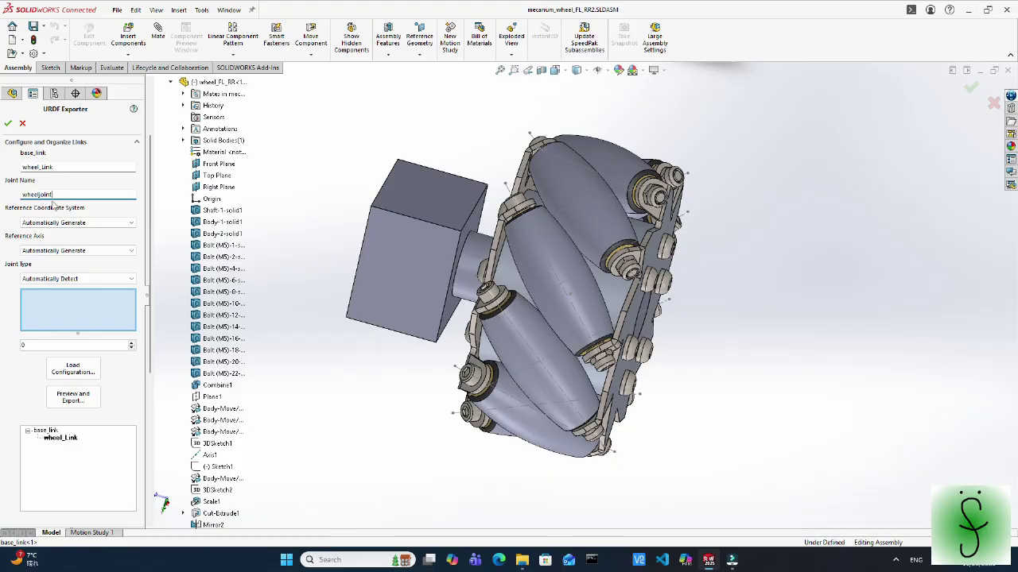
pyautogui.click(121, 223)
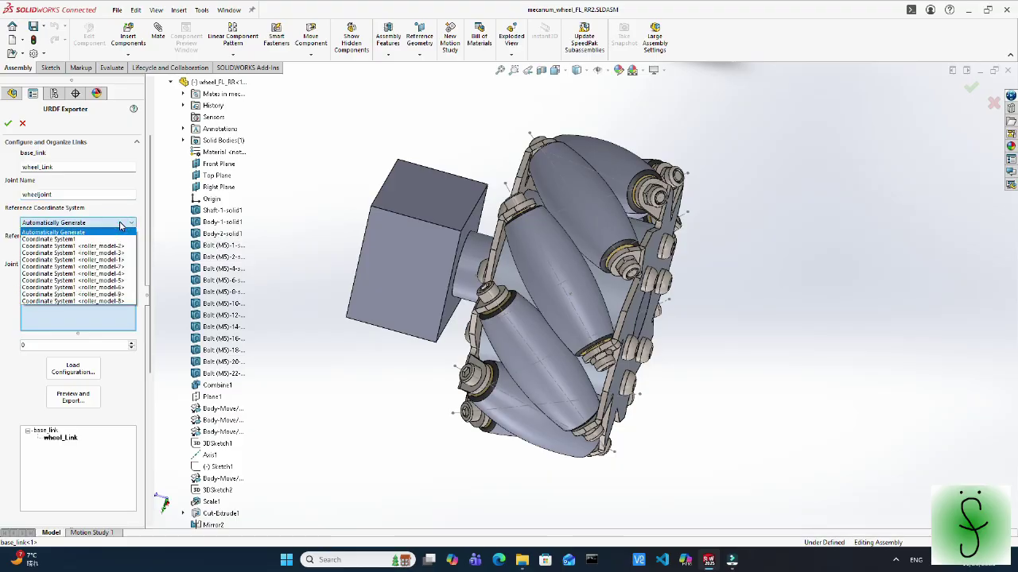
pyautogui.click(94, 239)
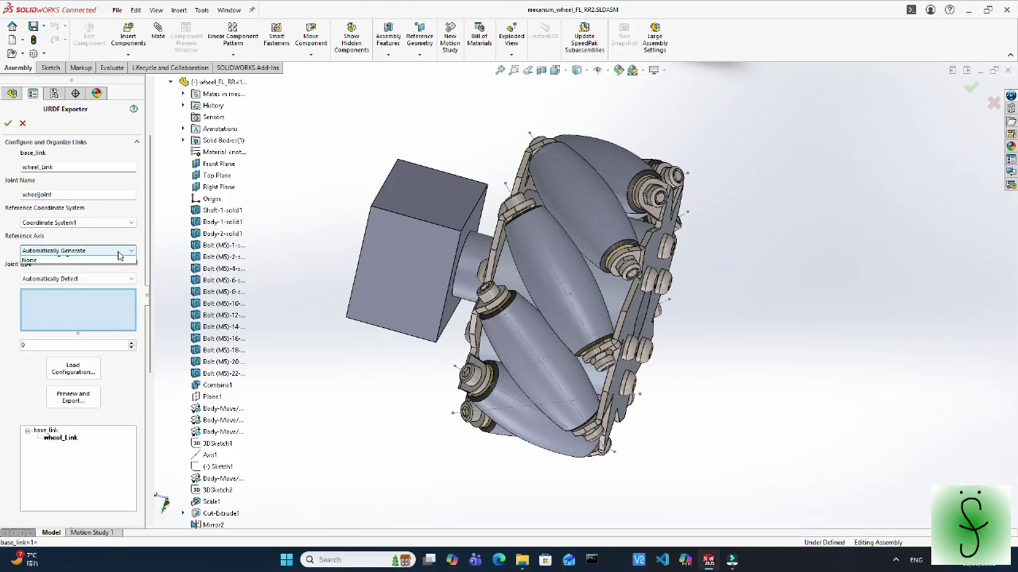
pyautogui.click(118, 251)
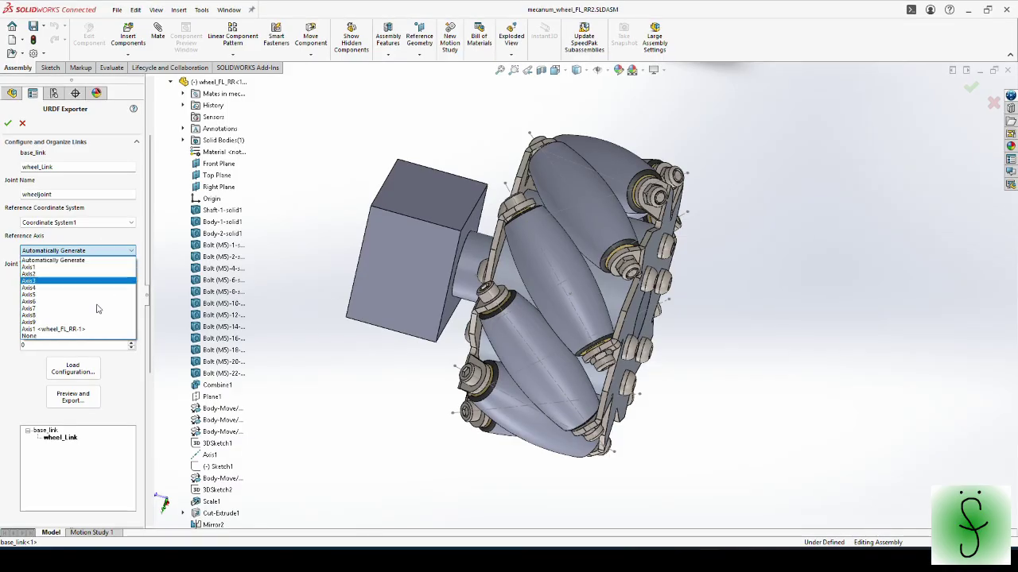
pyautogui.click(80, 329)
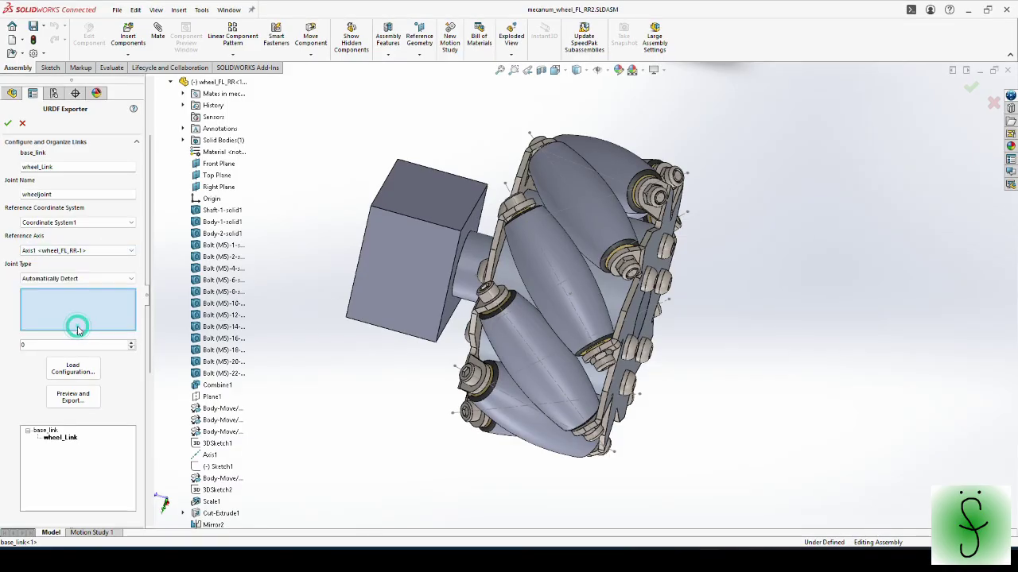
pyautogui.click(131, 280)
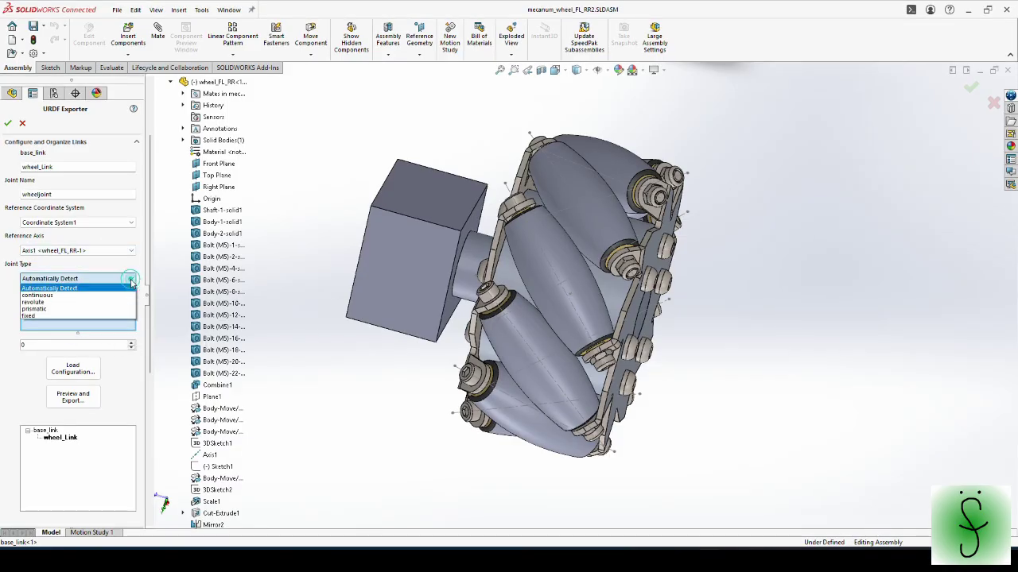
pyautogui.click(89, 295)
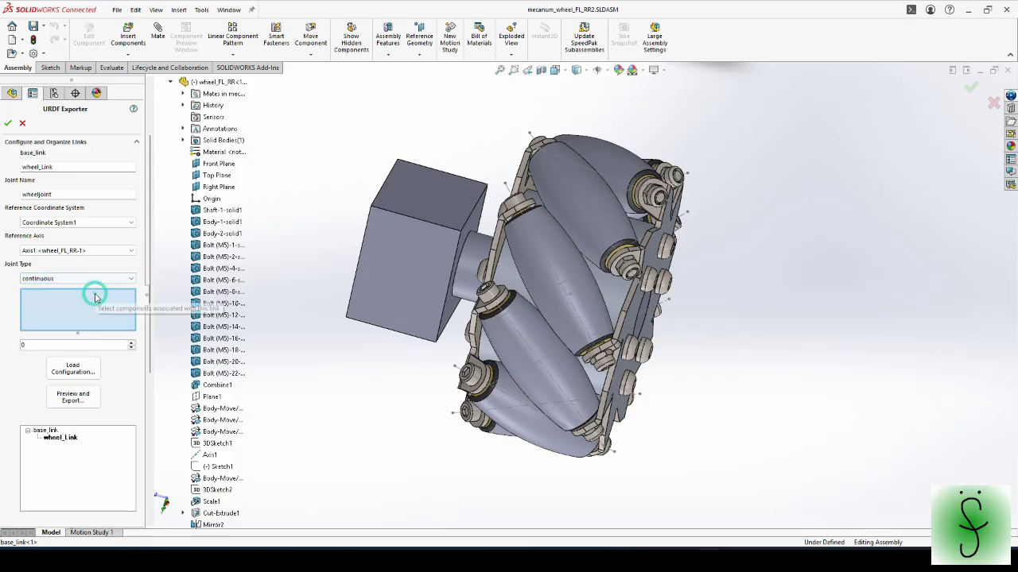
# Assign wheel_FL_RR<1> to wheel_Link and add empty child links beneath it.
pyautogui.click(92, 311)
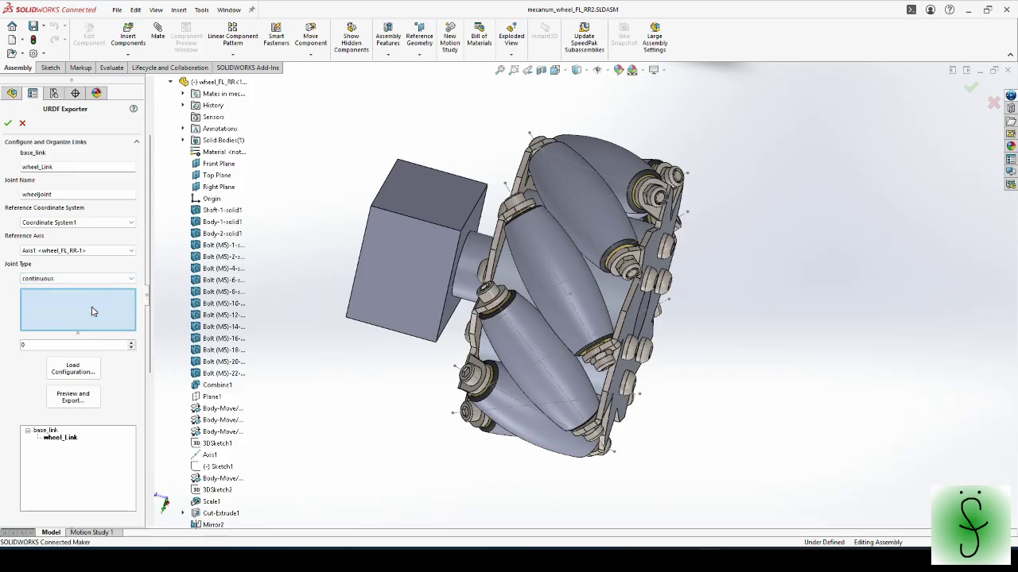
pyautogui.click(500, 265)
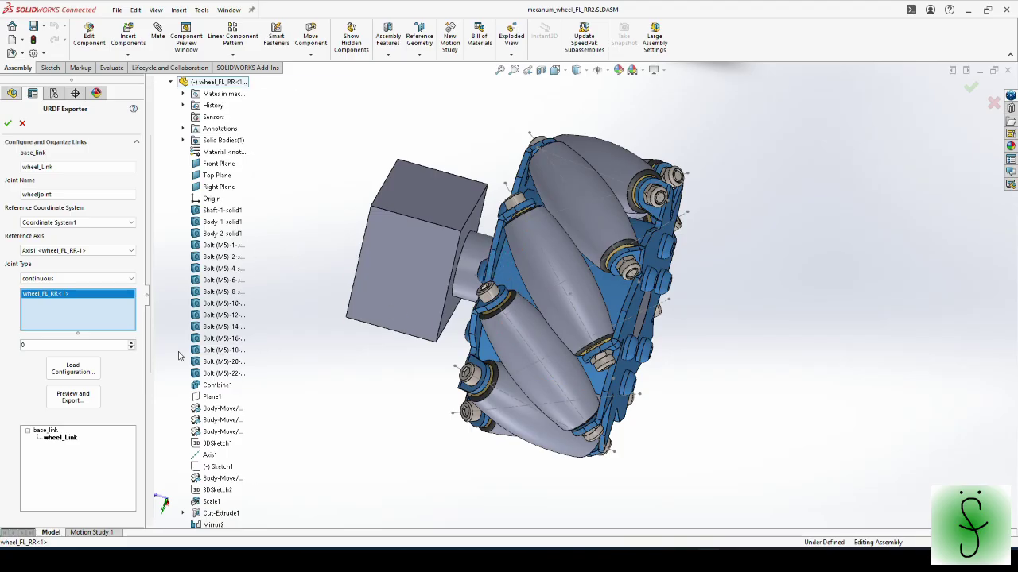
pyautogui.click(132, 342)
pyautogui.click(132, 341)
pyautogui.click(132, 342)
pyautogui.click(132, 342)
pyautogui.click(132, 342)
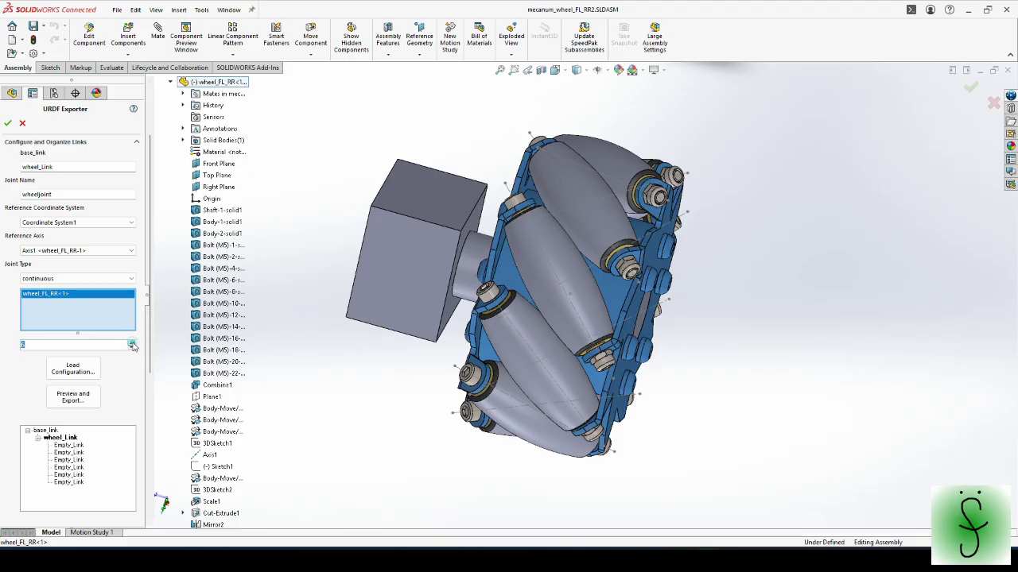
pyautogui.click(132, 342)
pyautogui.click(132, 342)
pyautogui.click(132, 342)
pyautogui.click(132, 342)
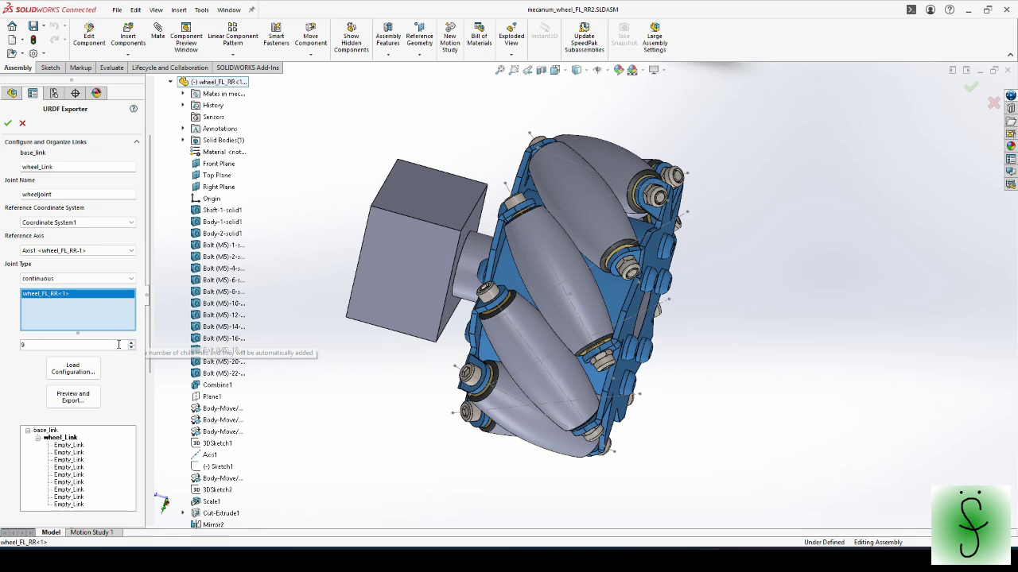
# Rename the first child link to r1_Link and its joint to r1_joint.
pyautogui.click(70, 445)
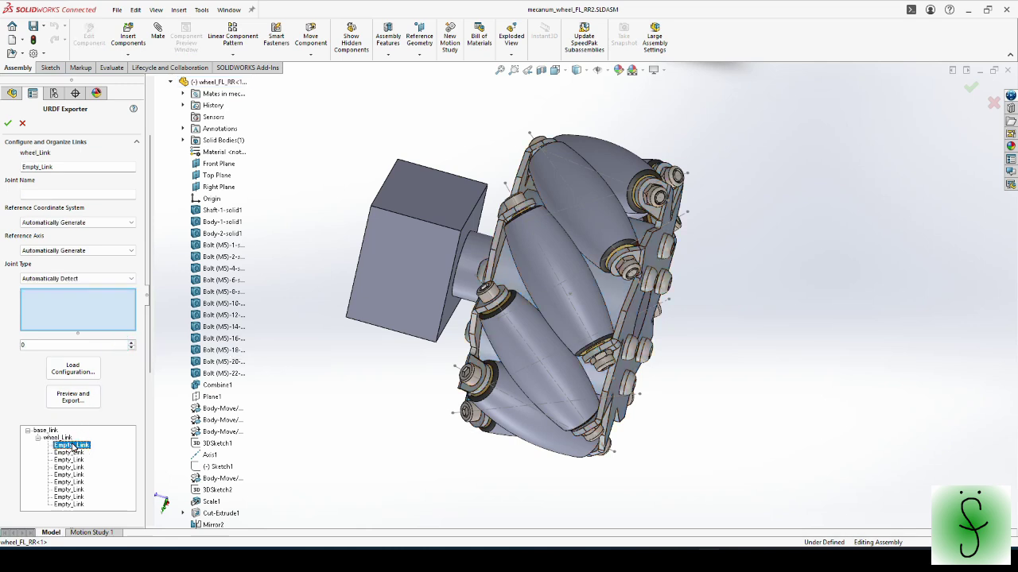
pyautogui.doubleClick(39, 168)
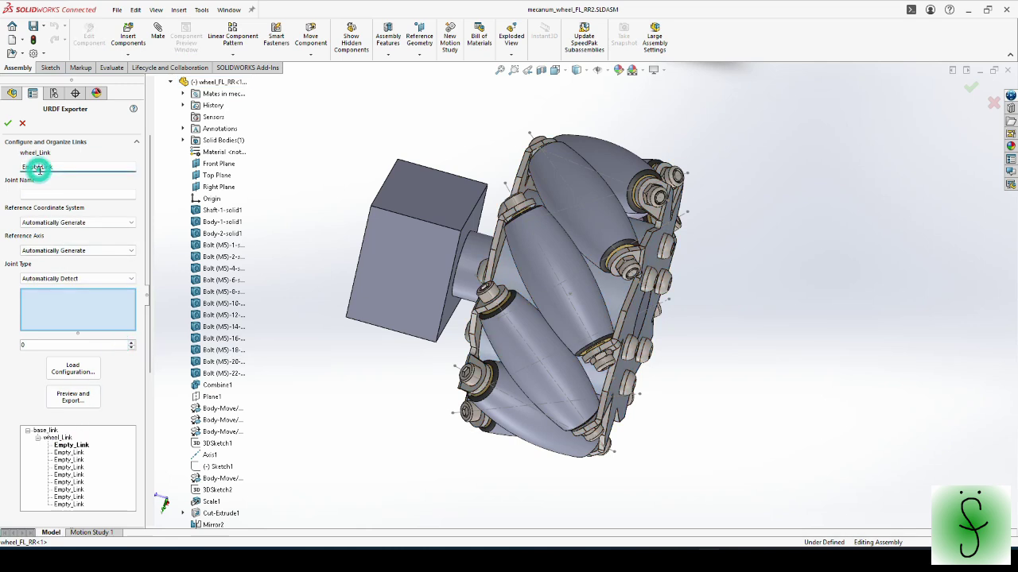
pyautogui.write('r1')
pyautogui.press('Tab')
pyautogui.write('r1')
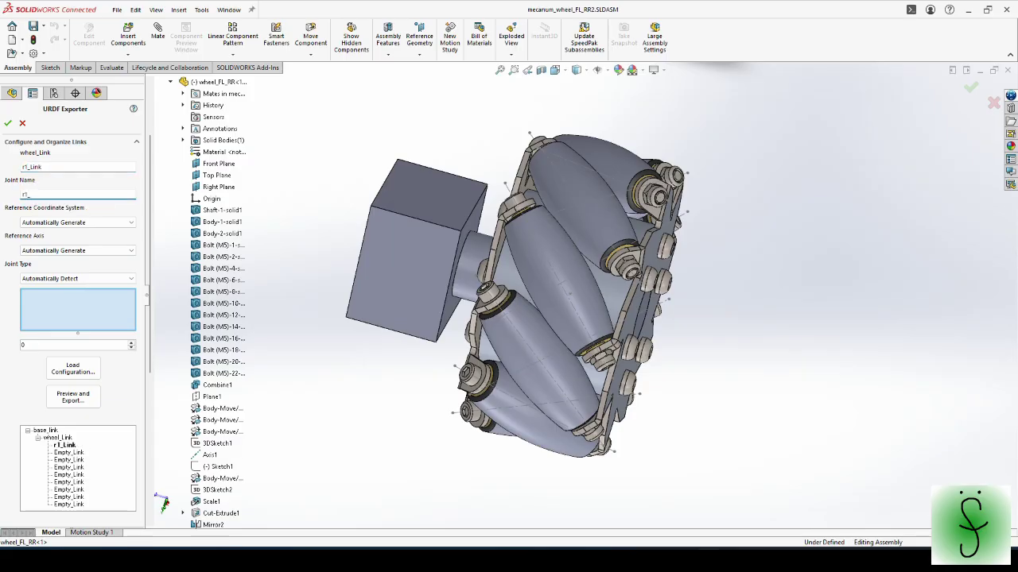
# Make r1_joint continuous about Axis1 on roller 1's coordinate system, holding roller_model<1>.
pyautogui.click(112, 224)
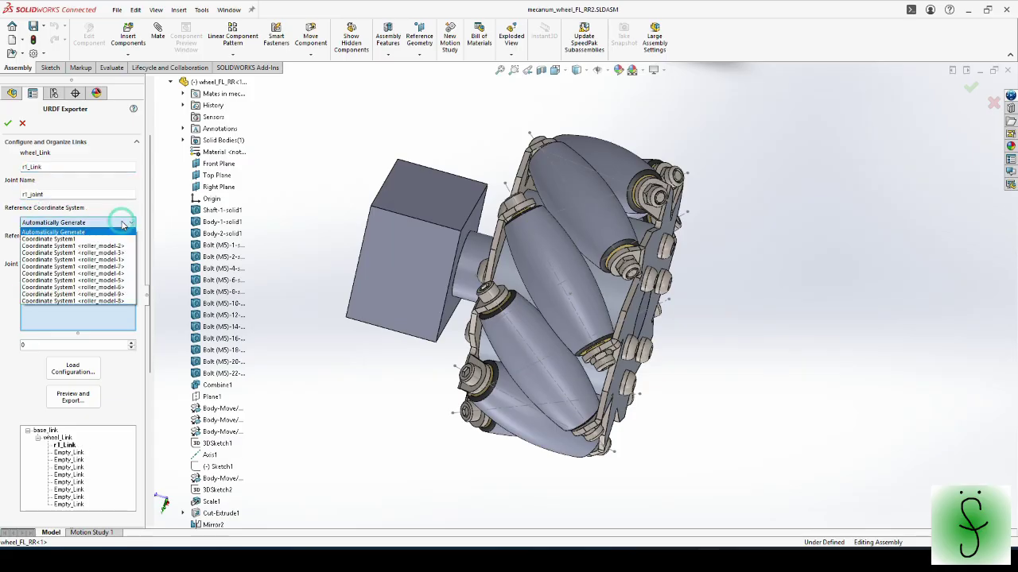
pyautogui.click(119, 246)
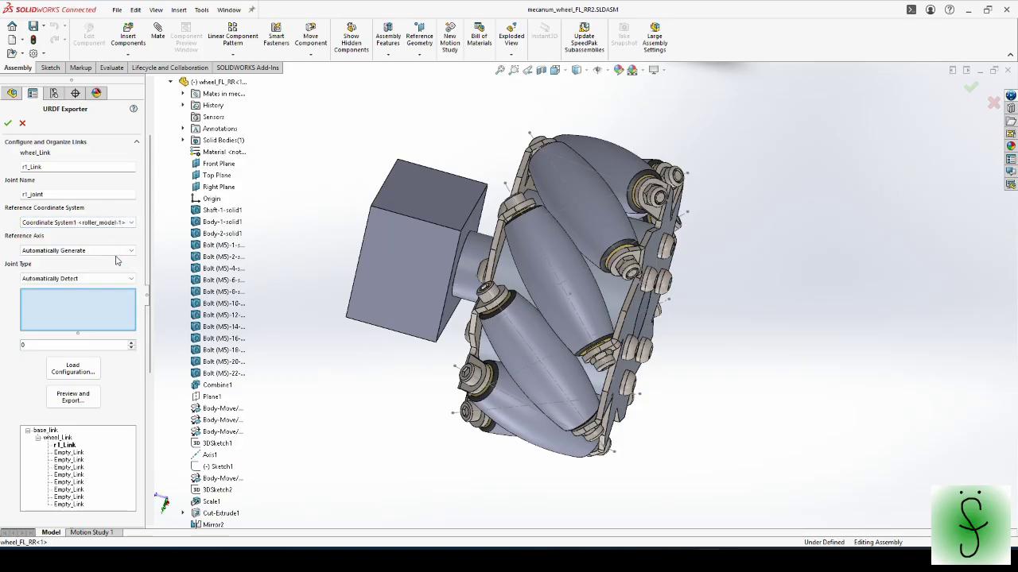
pyautogui.click(124, 251)
pyautogui.click(107, 267)
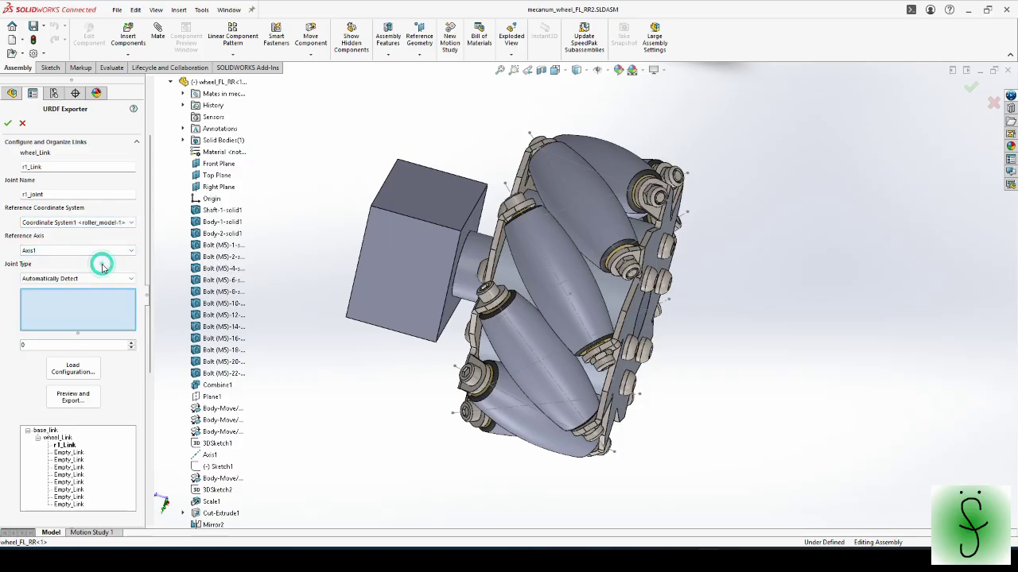
pyautogui.click(102, 278)
pyautogui.click(97, 295)
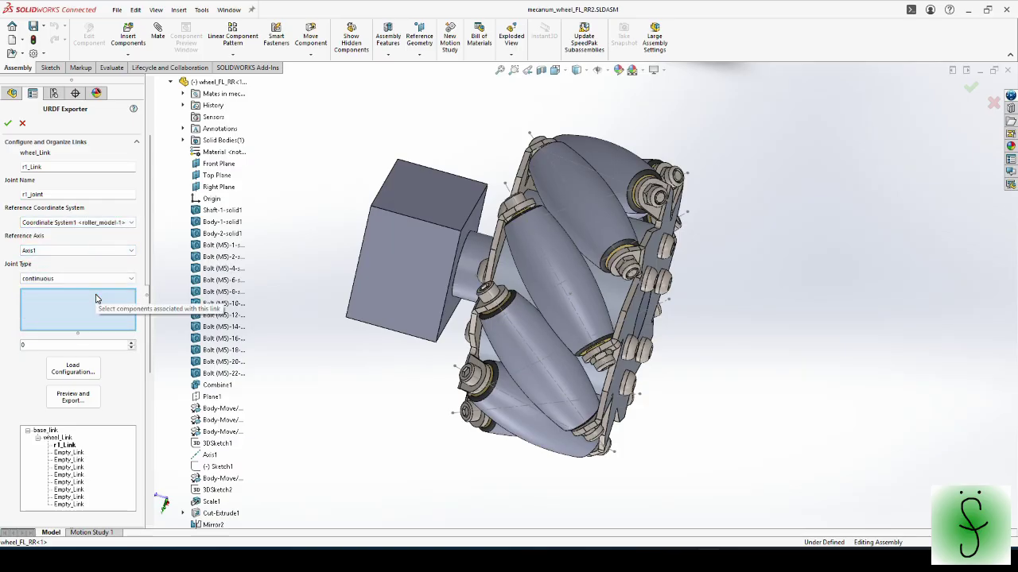
pyautogui.click(169, 83)
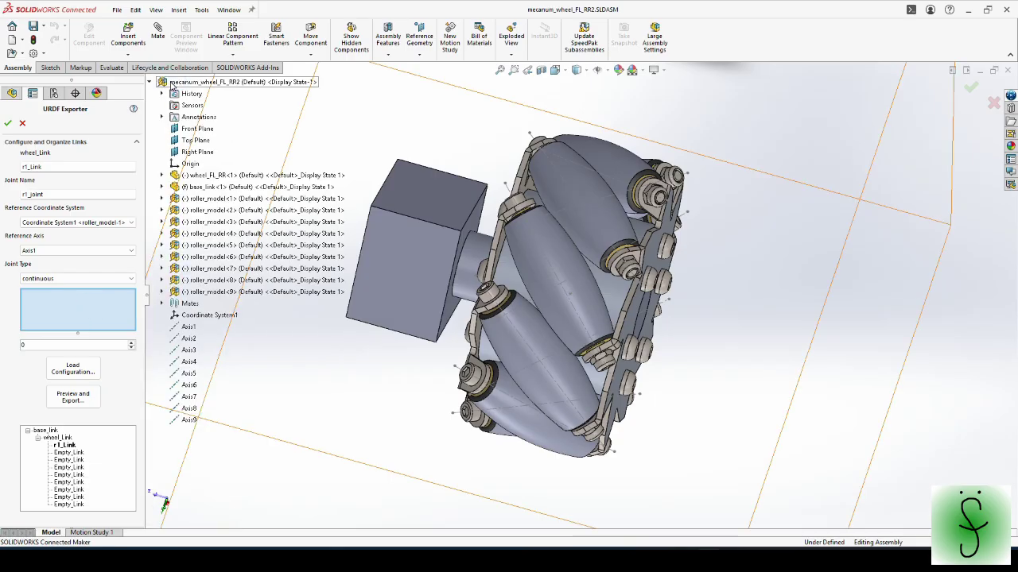
pyautogui.click(192, 199)
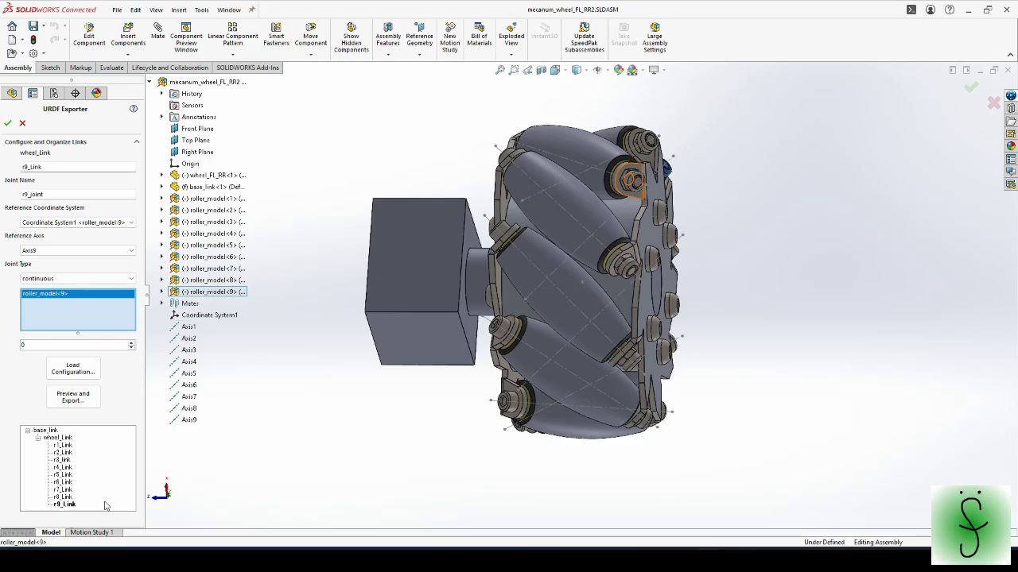
# Preview the generated URDF and review wheeljoint and the r1–r3 roller joints.
pyautogui.click(80, 398)
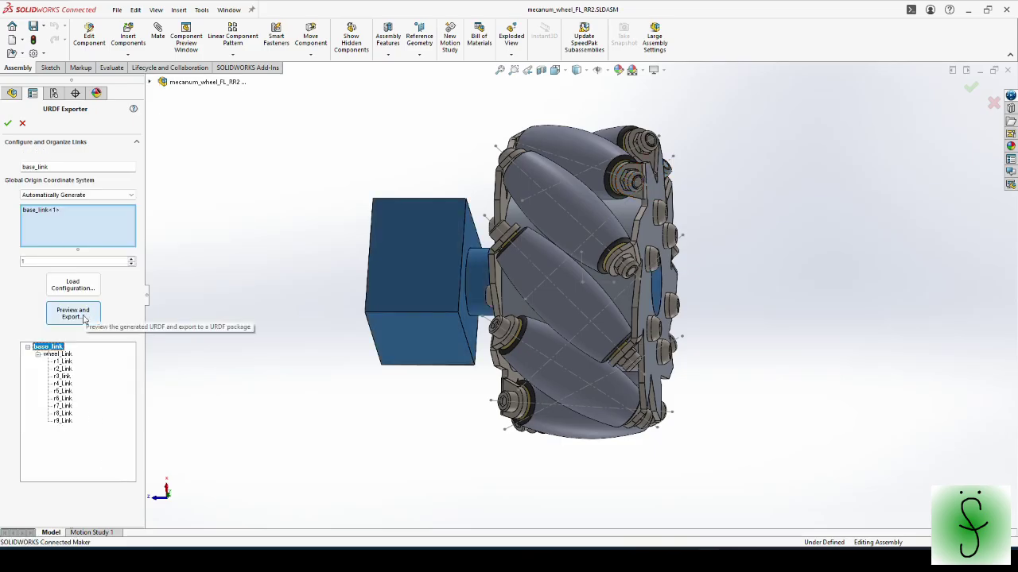
pyautogui.click(83, 320)
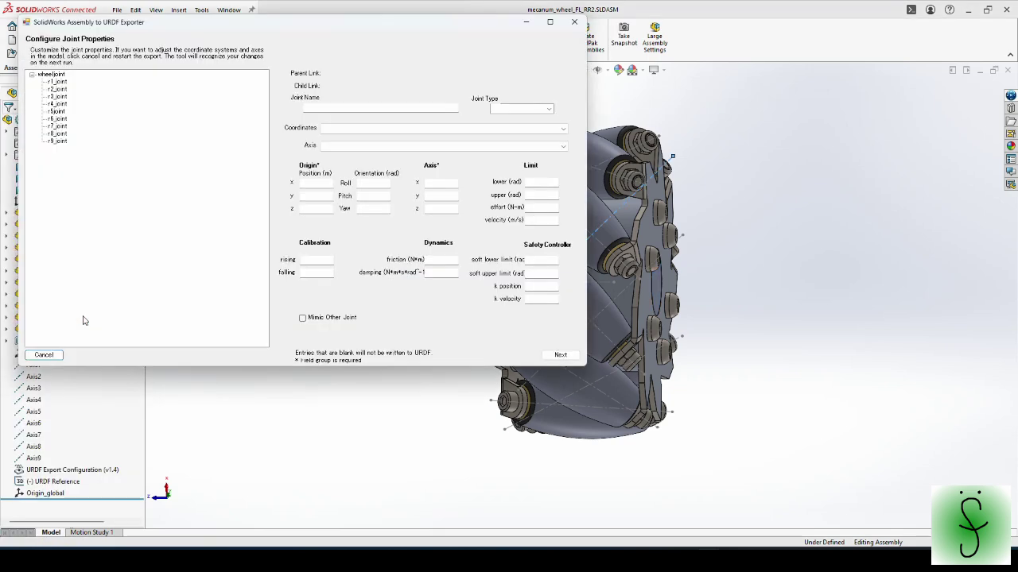
pyautogui.click(59, 75)
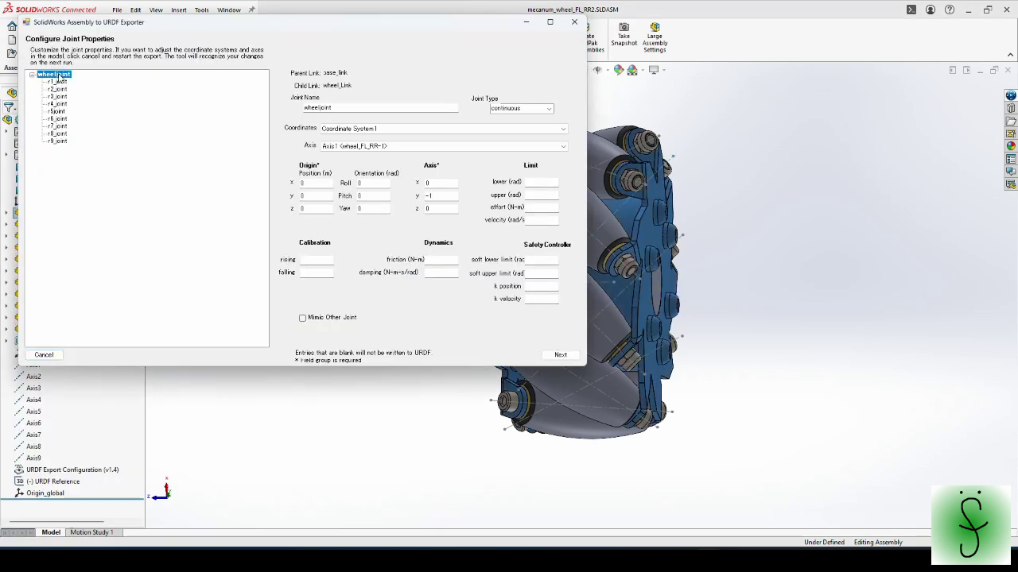
pyautogui.click(59, 82)
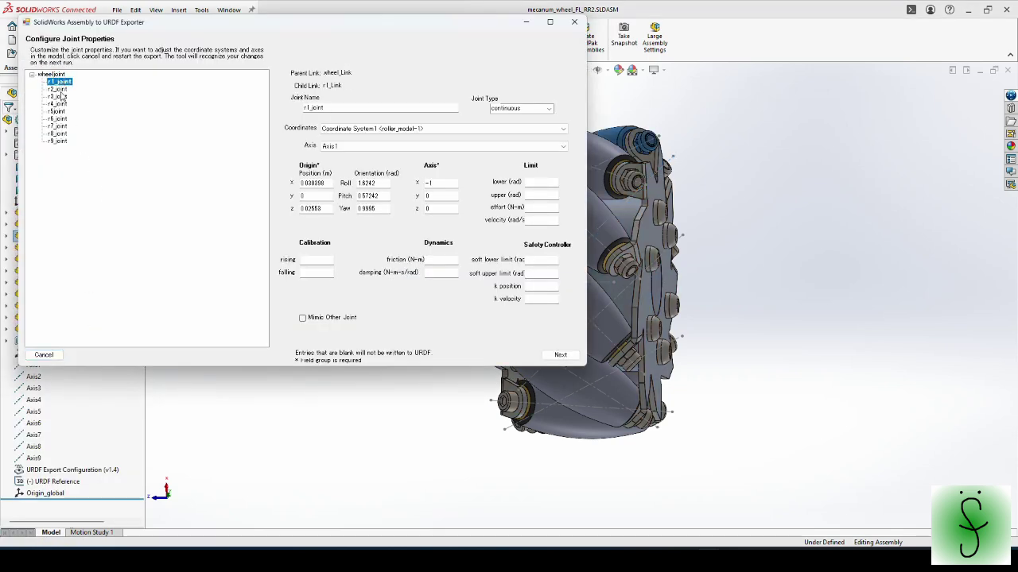
pyautogui.click(61, 90)
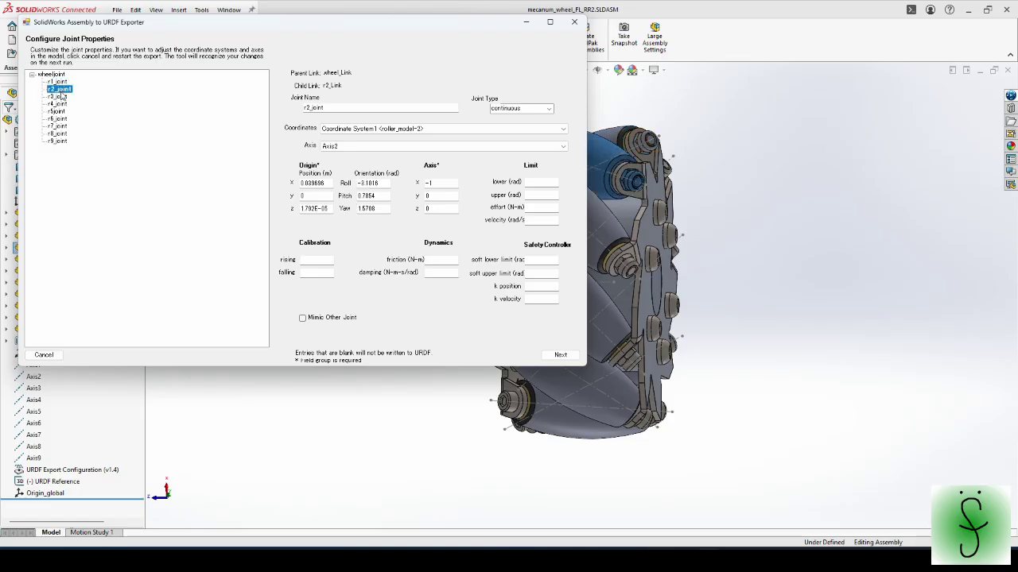
pyautogui.click(59, 97)
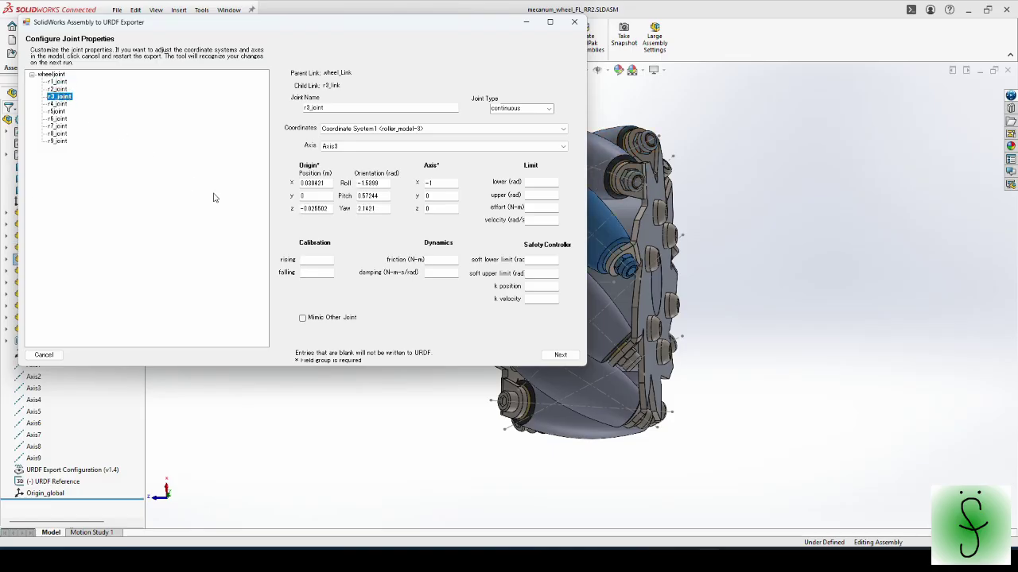
# Export only the URDF file and save it.
pyautogui.click(555, 357)
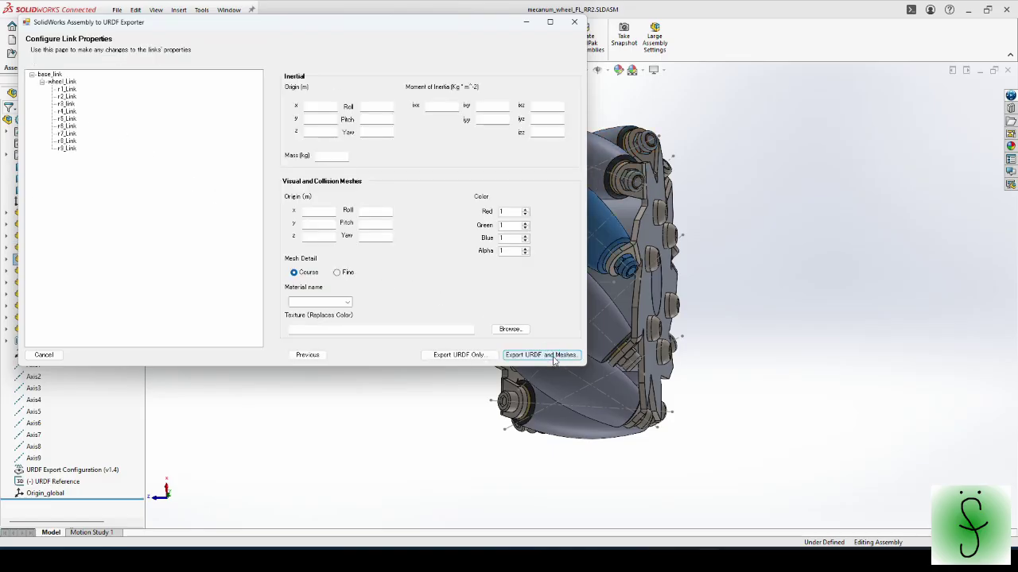
pyautogui.click(459, 355)
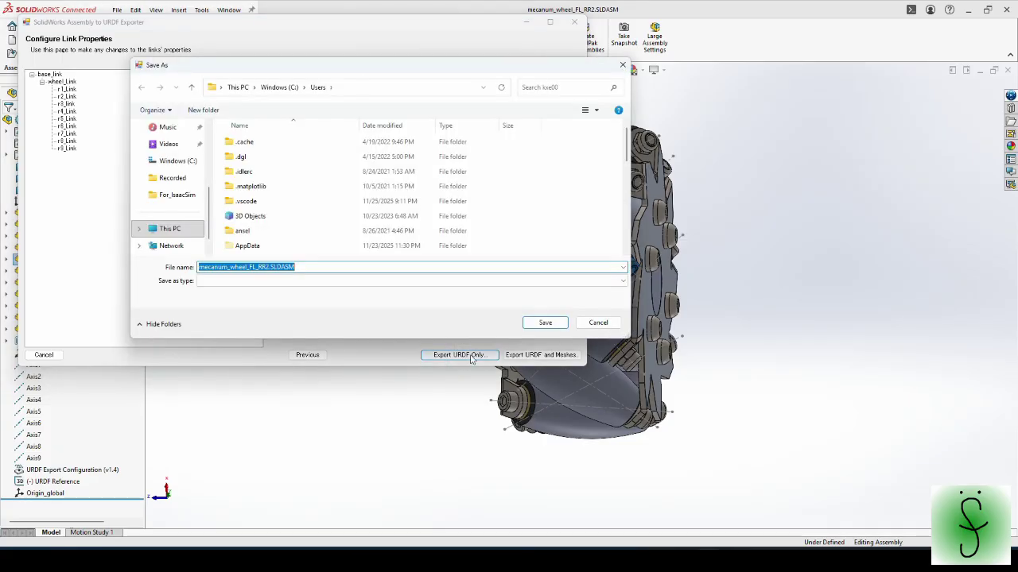
pyautogui.click(544, 323)
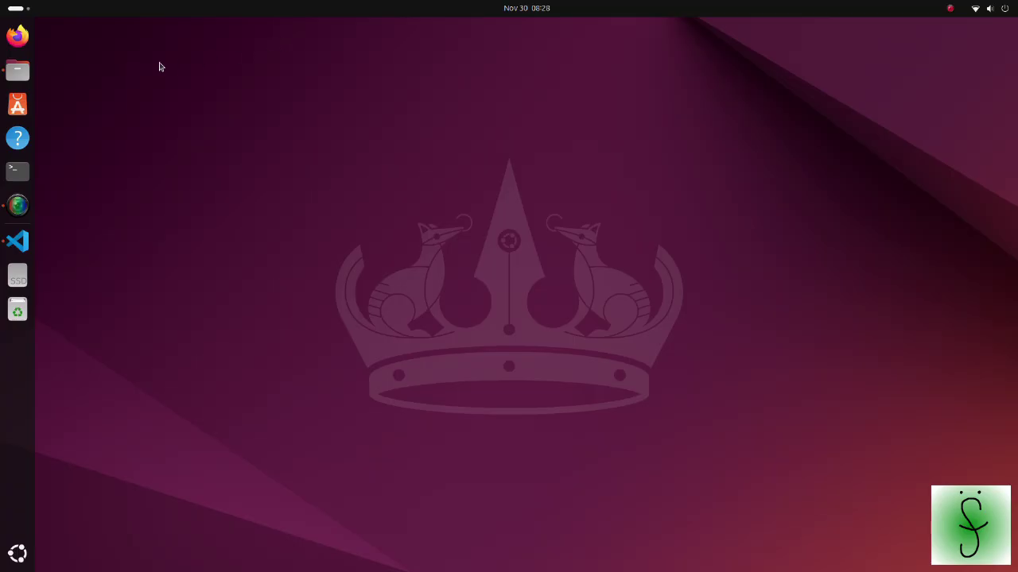
# Browse Files to mecanum_tutorial/src/robot_description/urdf and open mecanum_robot.xacro.
pyautogui.click(18, 70)
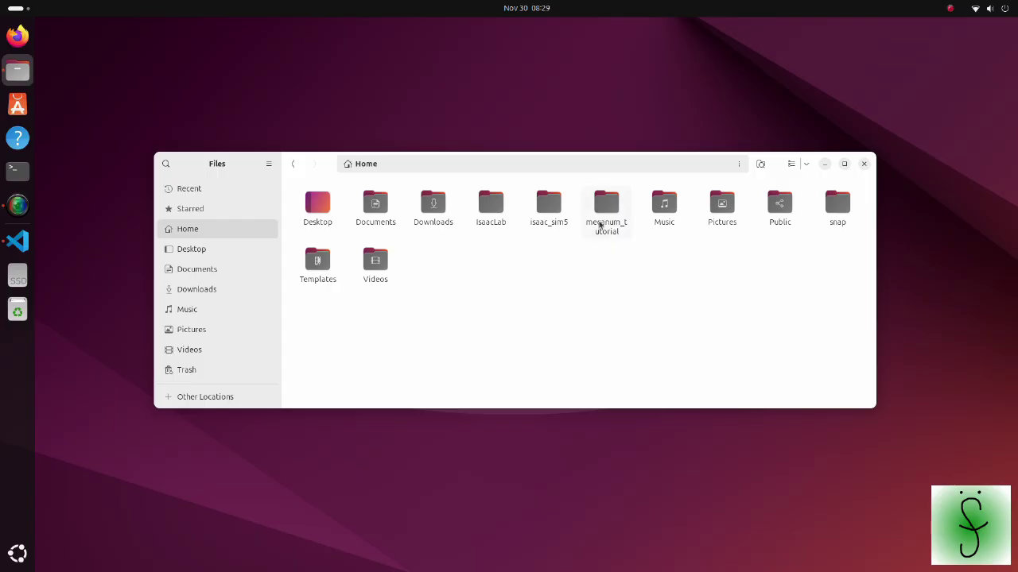
pyautogui.doubleClick(606, 216)
pyautogui.doubleClick(319, 208)
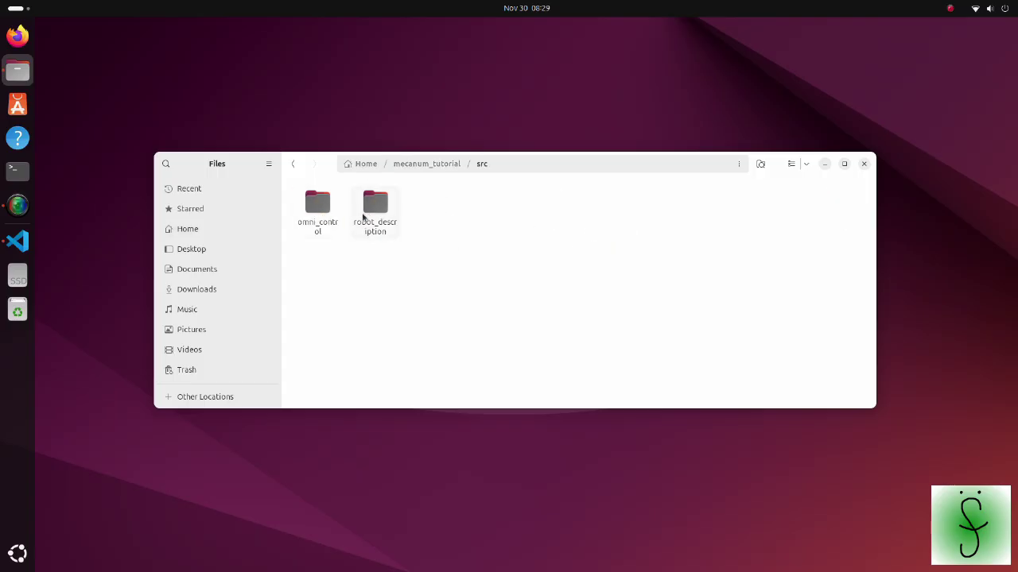
pyautogui.doubleClick(374, 212)
pyautogui.doubleClick(490, 211)
pyautogui.doubleClick(491, 208)
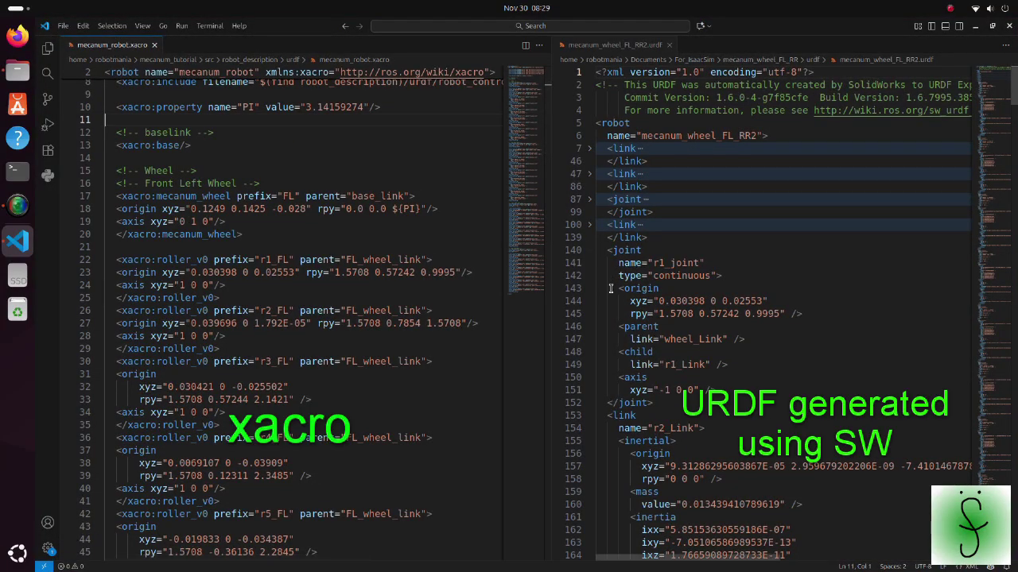
# Compare the URDF's r1_joint origin with the xacro's r1_FL roller origin, then minimize VS Code.
pyautogui.moveTo(611, 289); pyautogui.dragTo(815, 317)
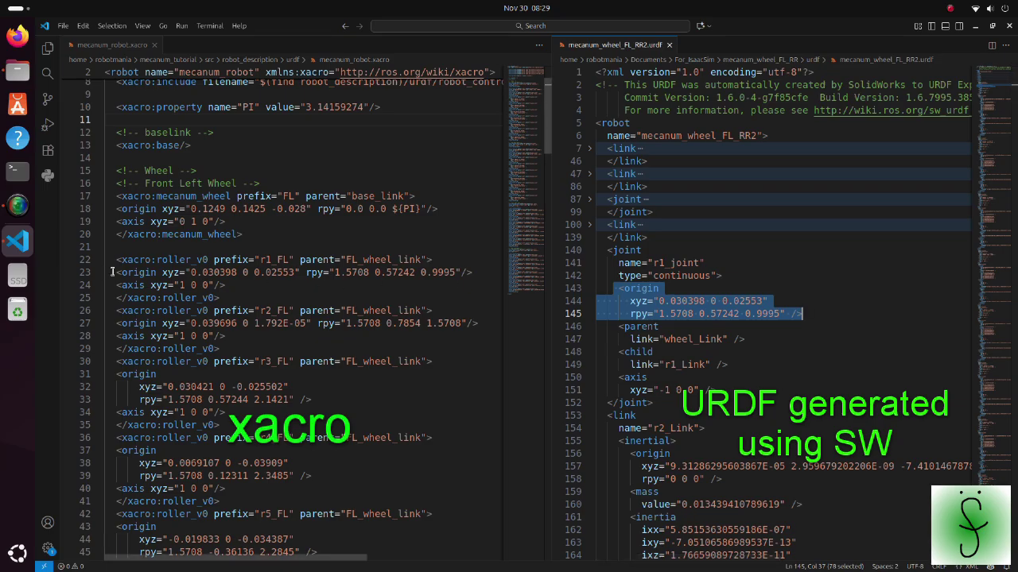
pyautogui.moveTo(116, 272); pyautogui.dragTo(488, 275)
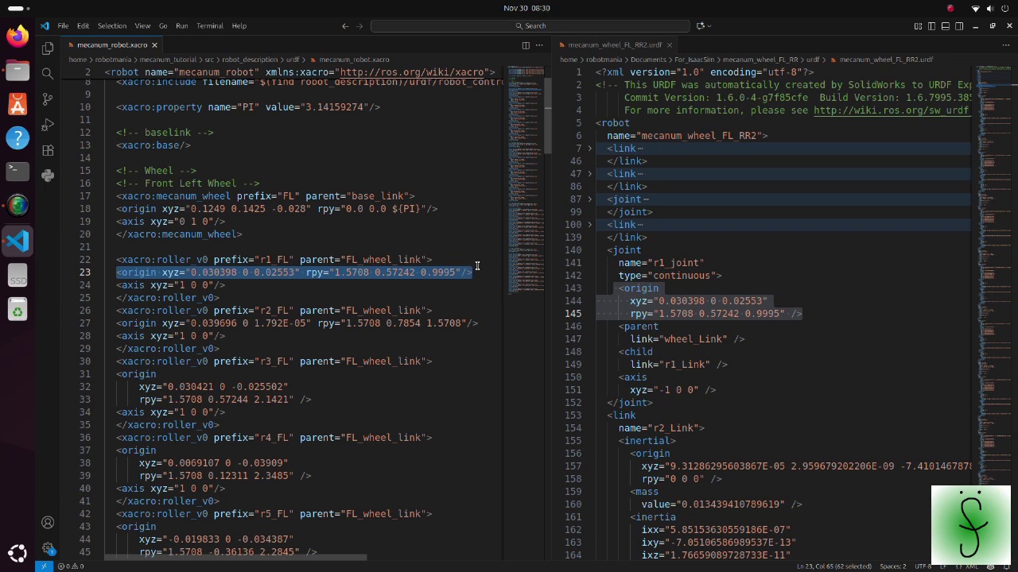
pyautogui.click(477, 265)
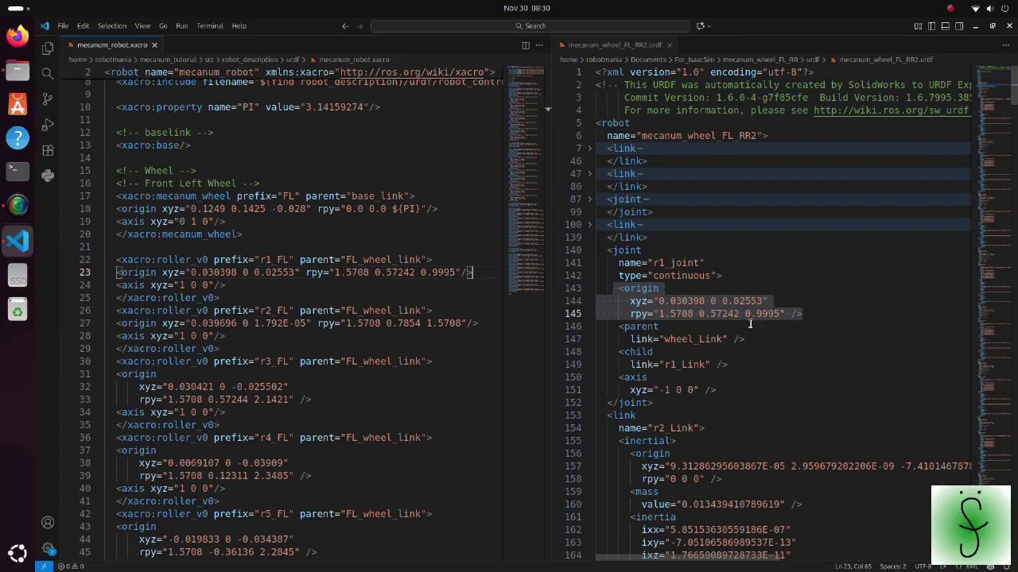
pyautogui.click(974, 25)
# Back in Files, select mecanum_robot.urdf and mecanum_robot.xacro in the urdf folder.
pyautogui.click(564, 252)
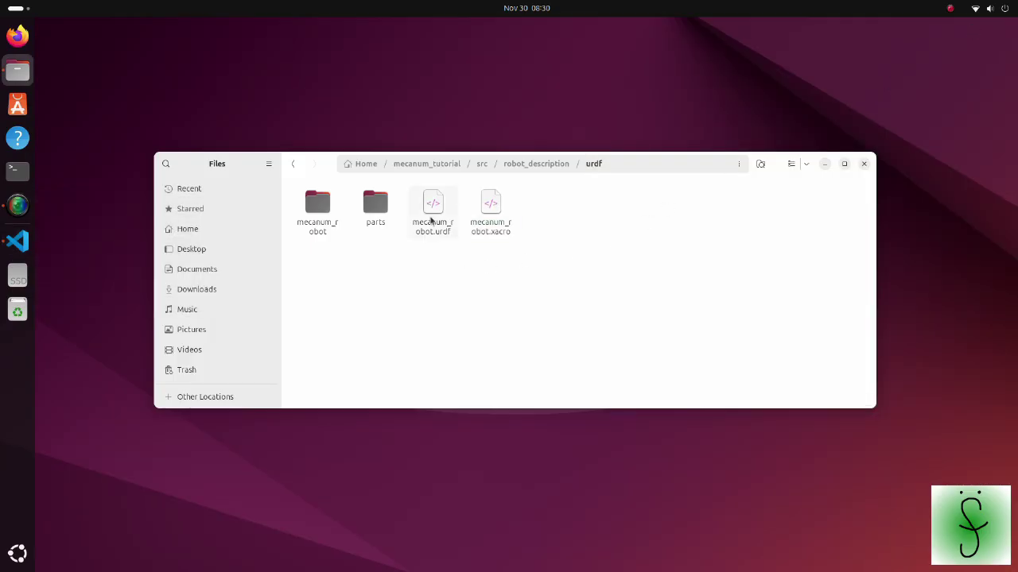
pyautogui.click(432, 222)
pyautogui.click(428, 252)
pyautogui.click(490, 213)
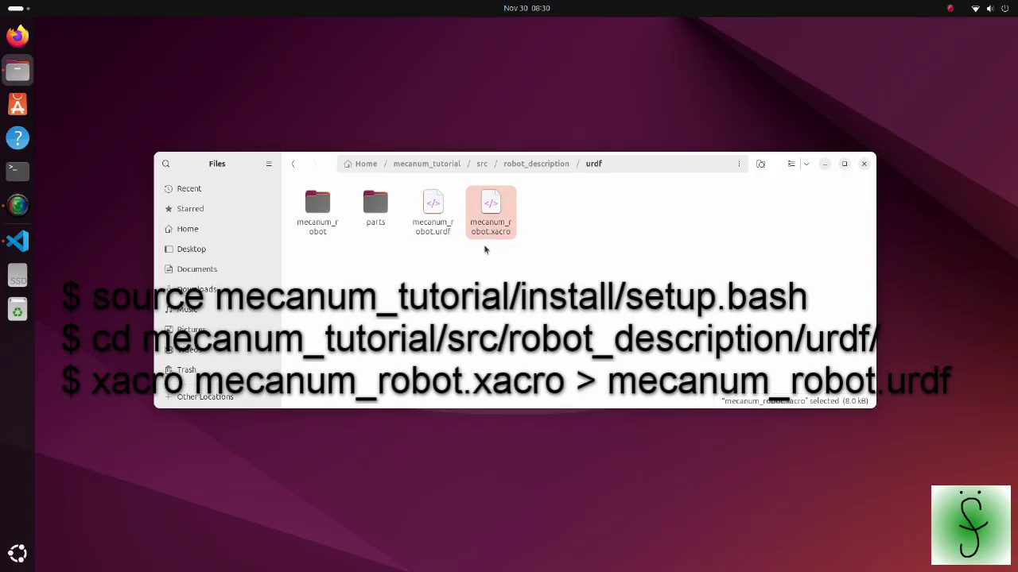
pyautogui.click(484, 250)
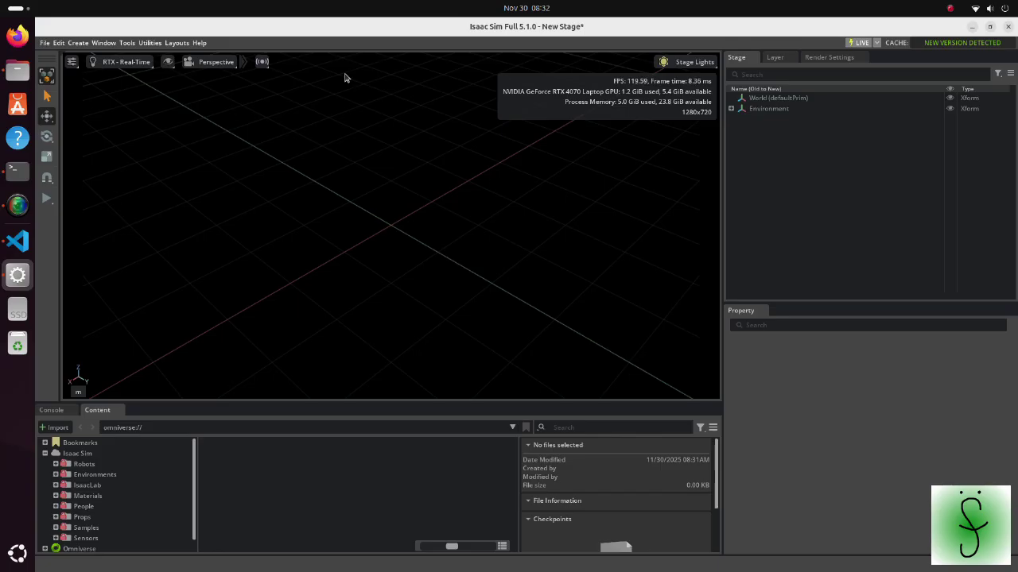
# Add a physics ground plane to the stage.
pyautogui.click(78, 43)
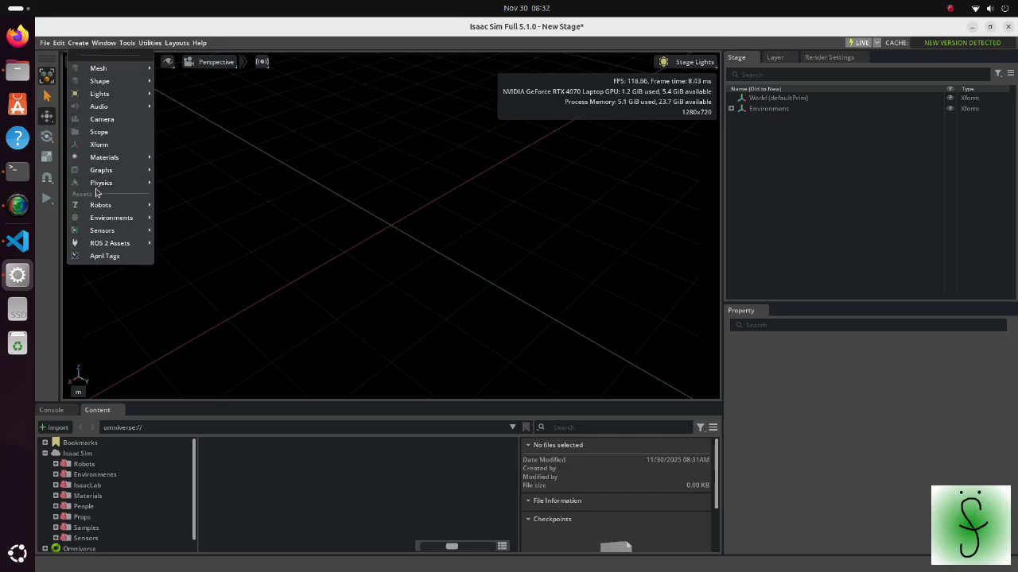
pyautogui.moveTo(99, 183)
pyautogui.click(185, 197)
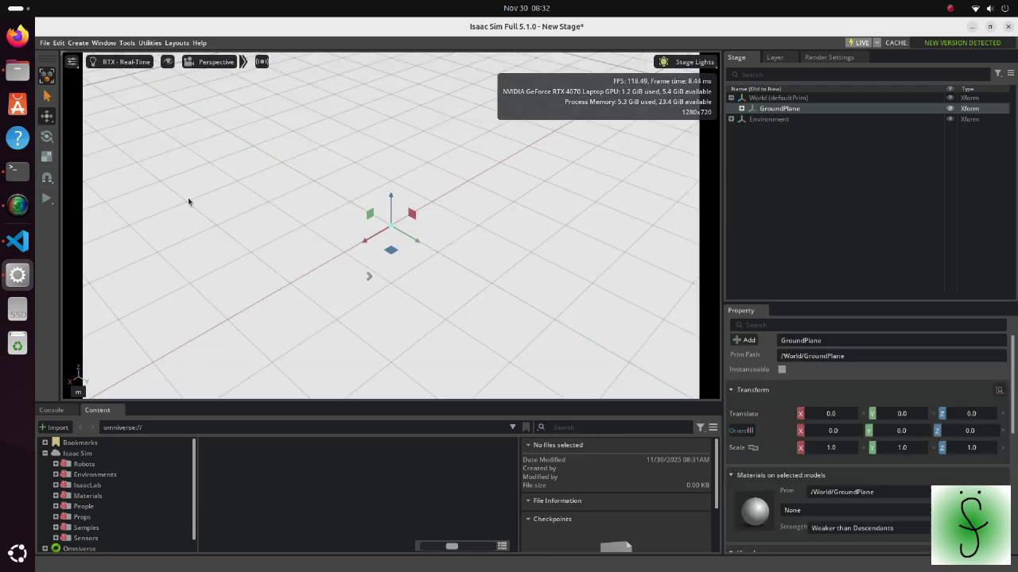
pyautogui.click(187, 199)
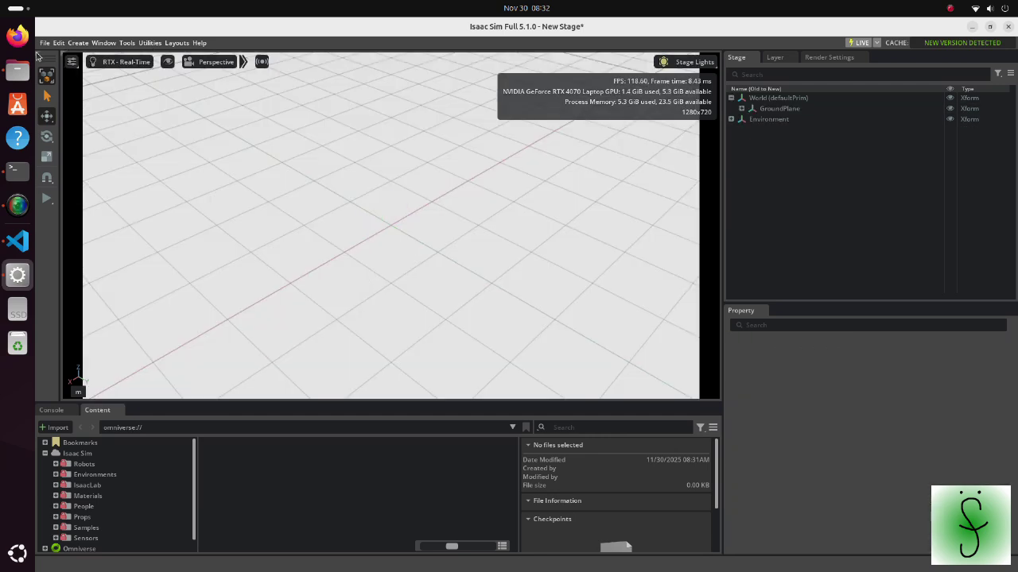
# Import mecanum_robot.urdf with a moveable base, overwriting the existing model.
pyautogui.click(43, 43)
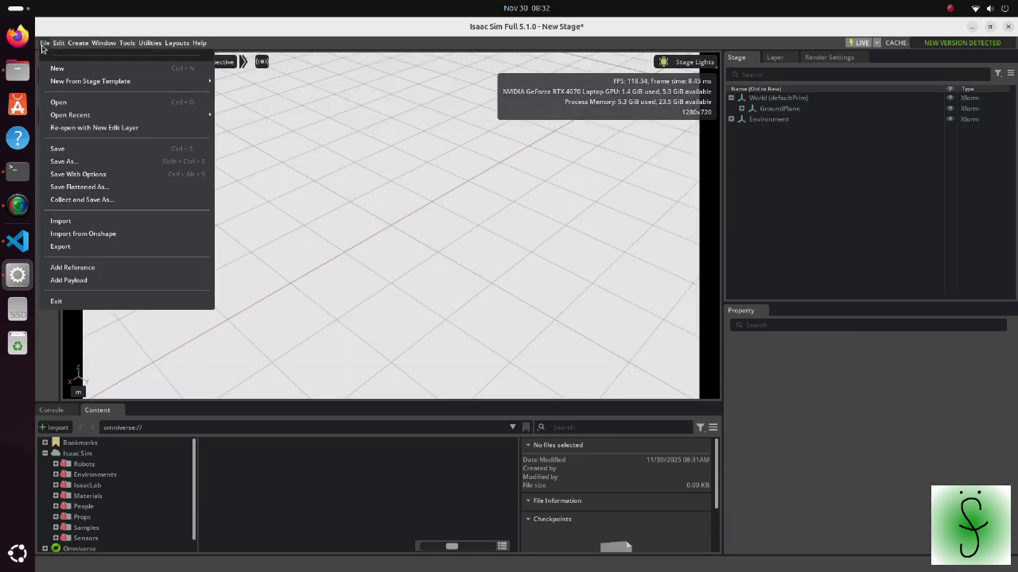
pyautogui.click(61, 221)
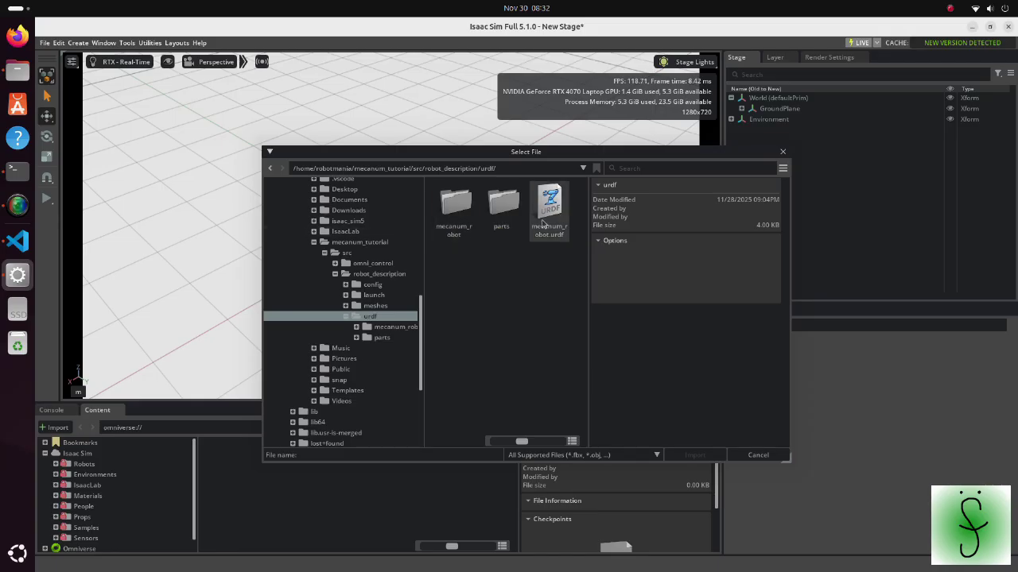
pyautogui.click(555, 213)
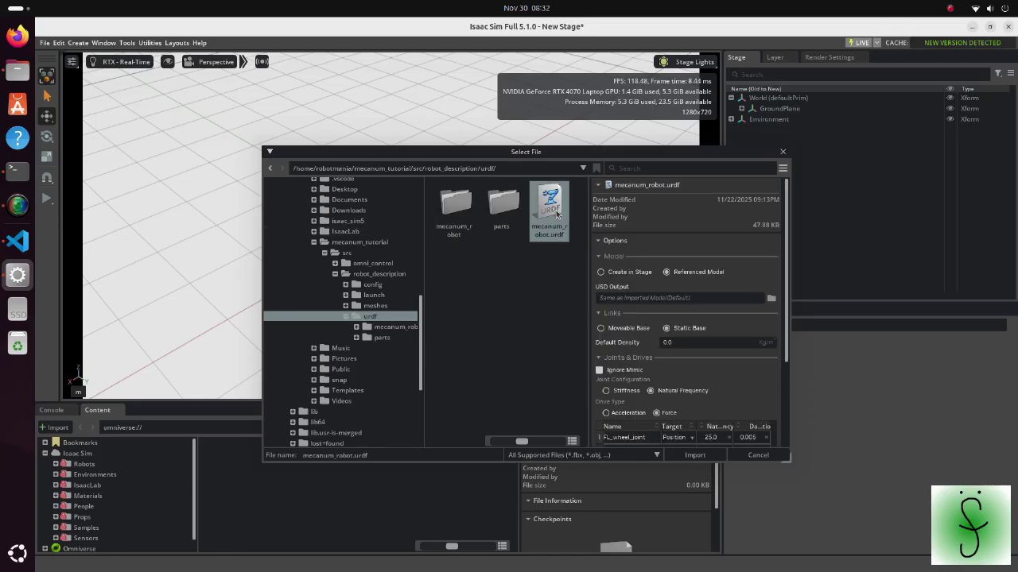
pyautogui.click(601, 330)
pyautogui.moveTo(787, 249); pyautogui.dragTo(791, 350)
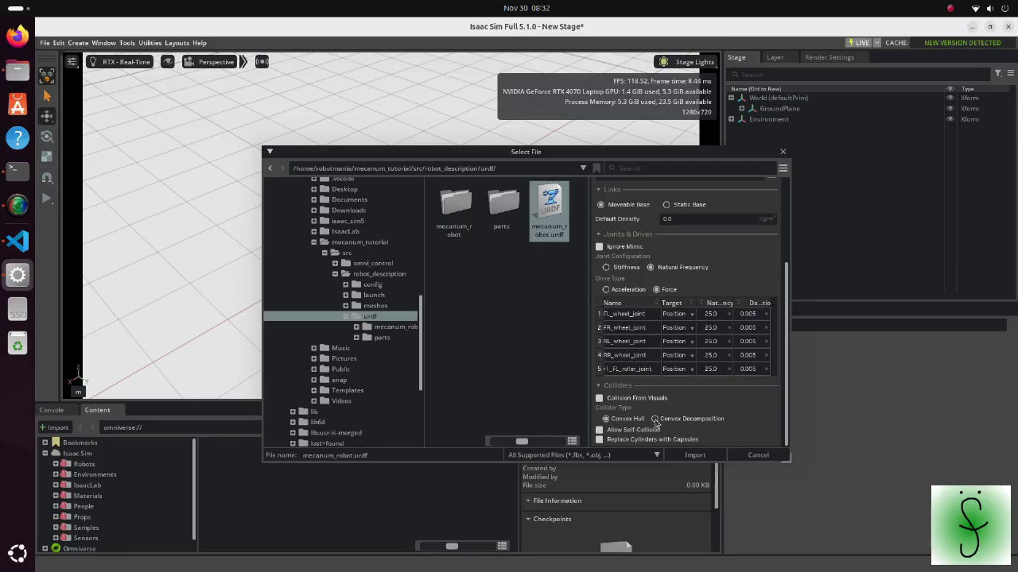
pyautogui.click(694, 454)
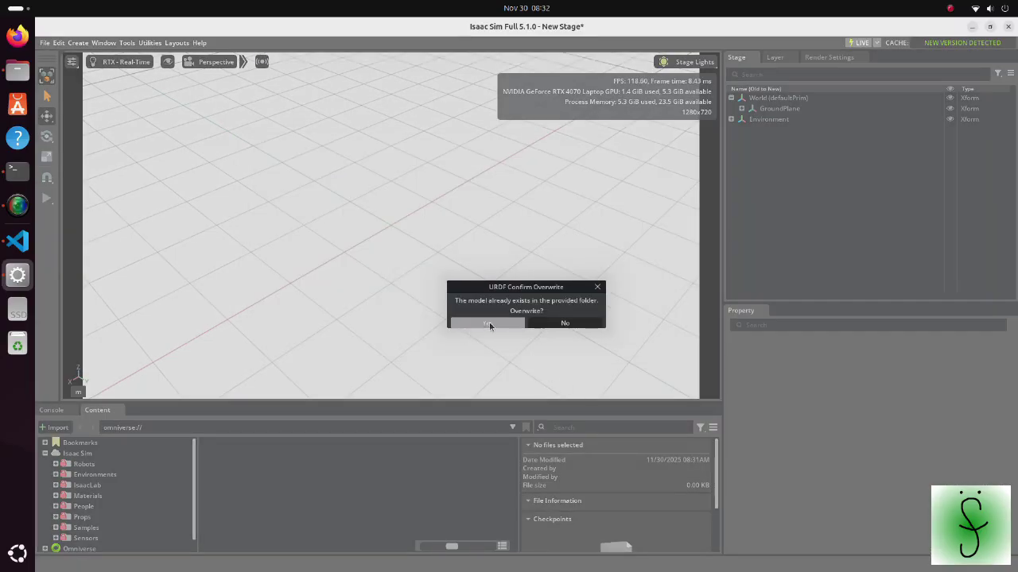
pyautogui.click(489, 324)
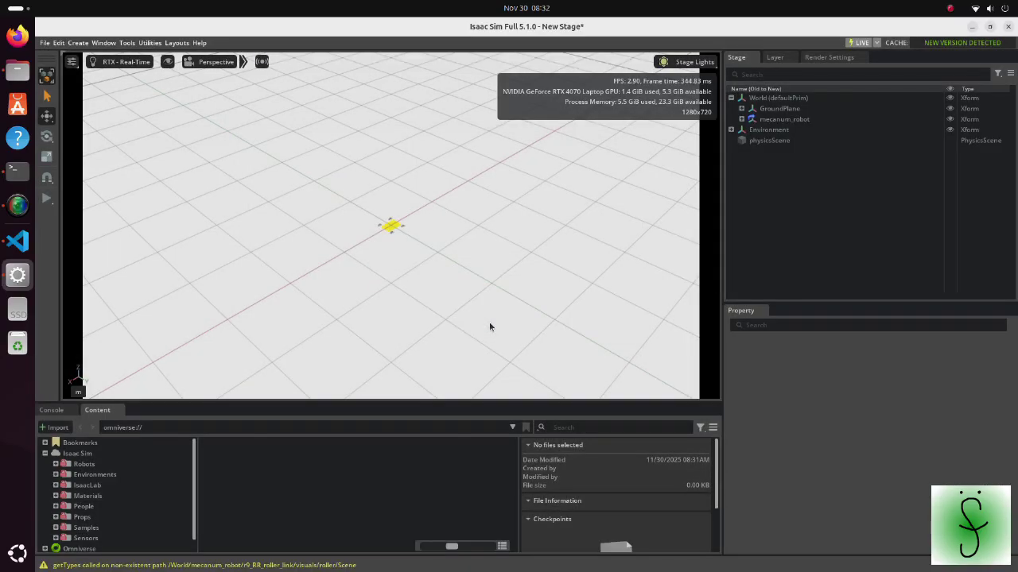
# Give FL_wheel_joint's drive stiffness 0.0 and damping 0.2.
pyautogui.click(742, 119)
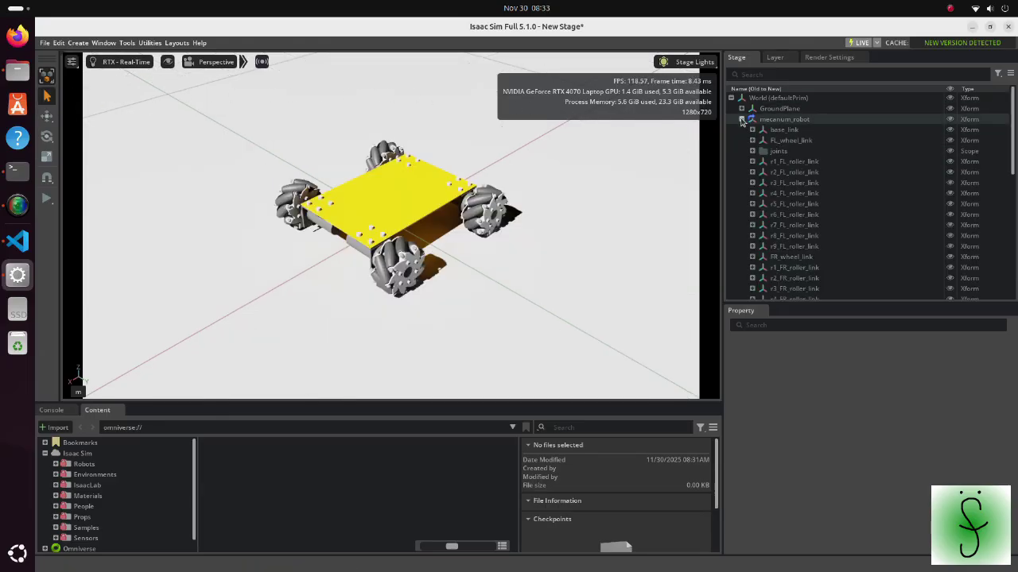
pyautogui.click(752, 151)
pyautogui.click(796, 162)
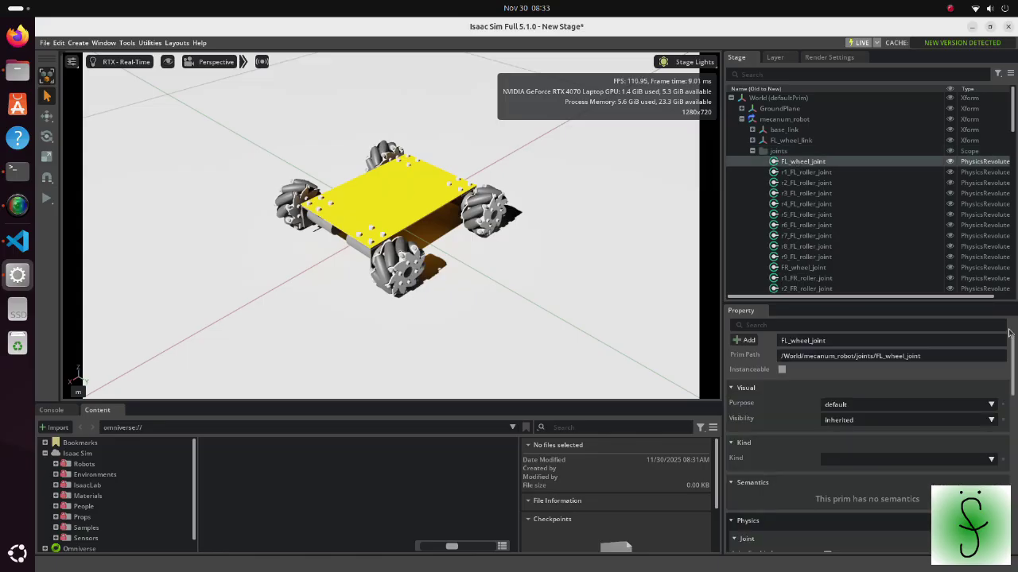
pyautogui.moveTo(1014, 350); pyautogui.dragTo(1014, 495)
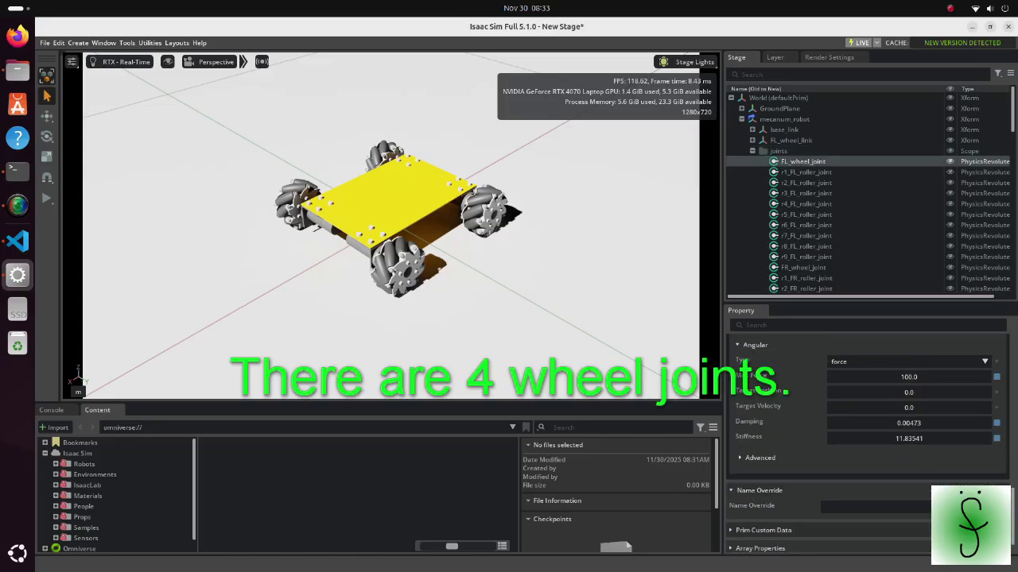
pyautogui.click(996, 438)
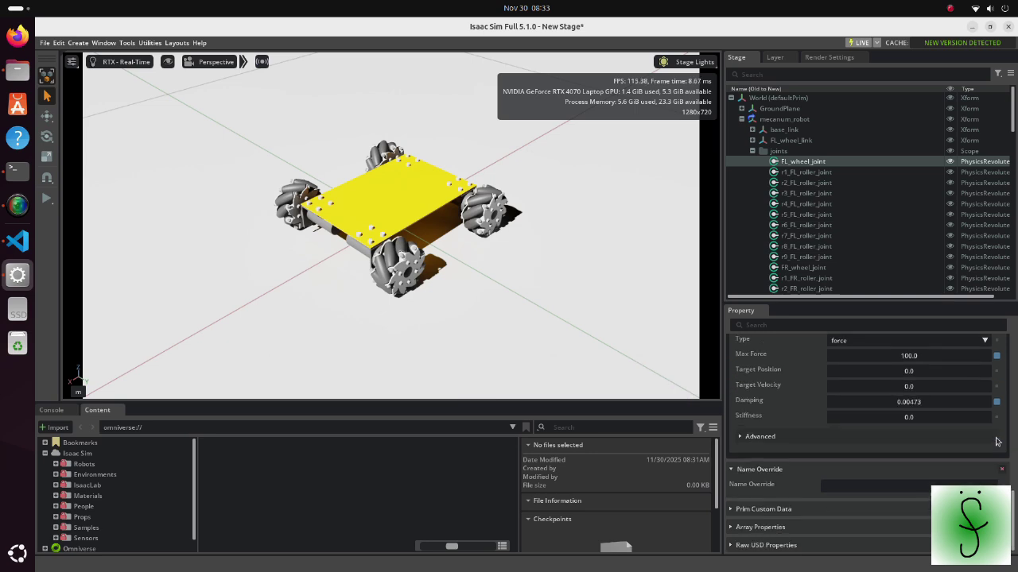
pyautogui.doubleClick(910, 402)
pyautogui.write('0.2')
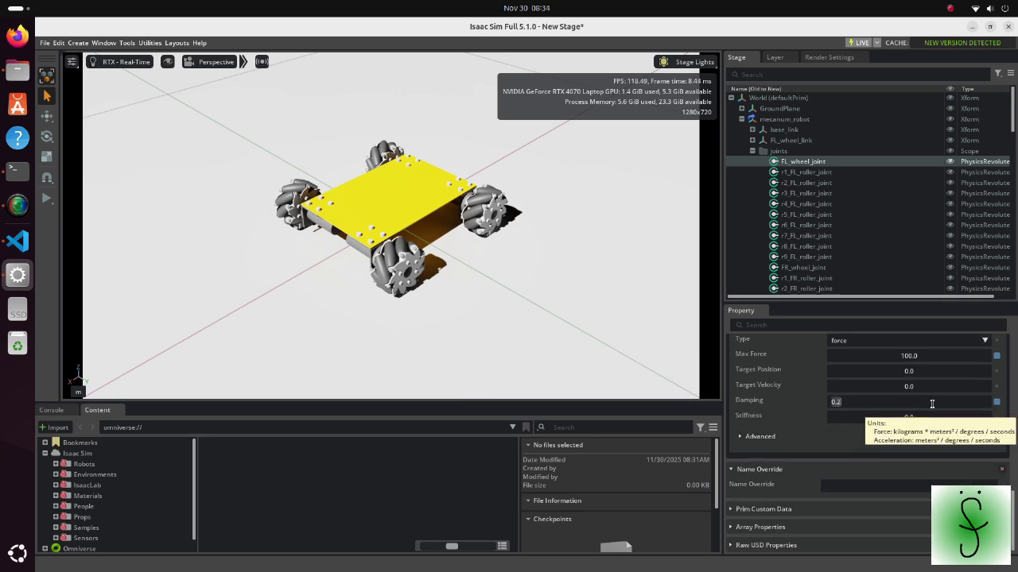
pyautogui.press('Return')
pyautogui.press('Return')
# Remove the Drive component from r1_FL_roller_joint.
pyautogui.click(802, 173)
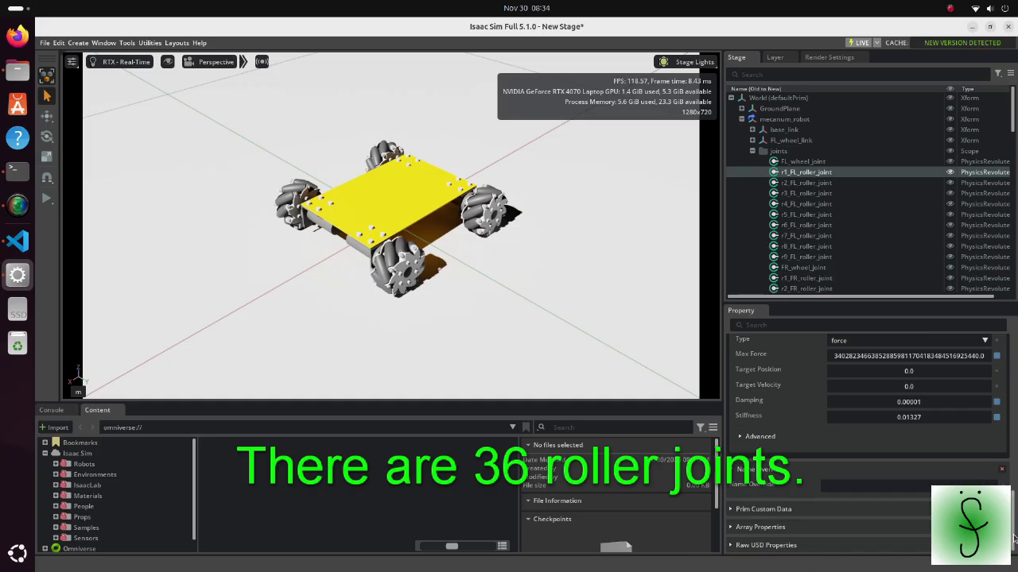
pyautogui.moveTo(1013, 539); pyautogui.dragTo(1014, 518)
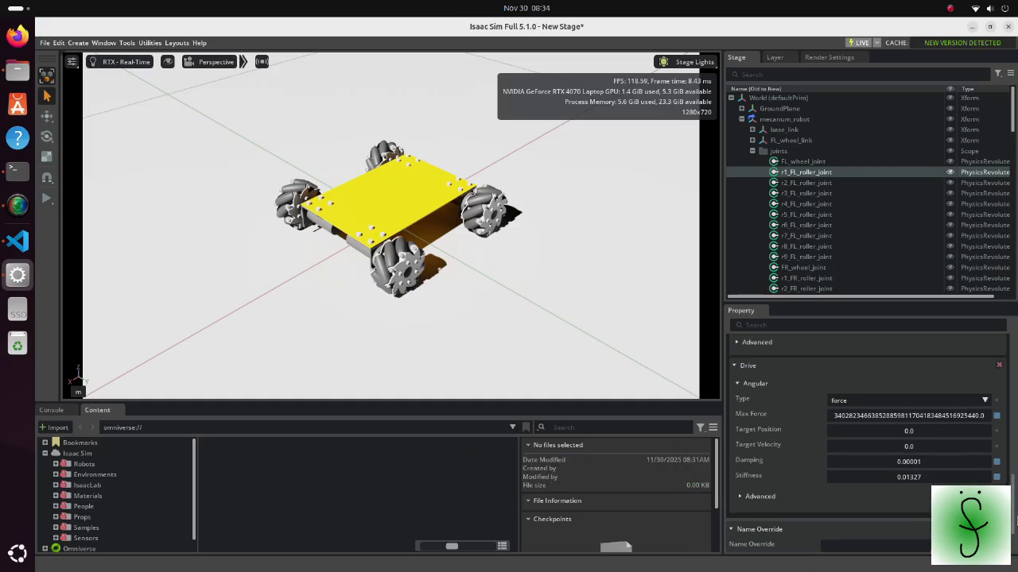
pyautogui.click(998, 365)
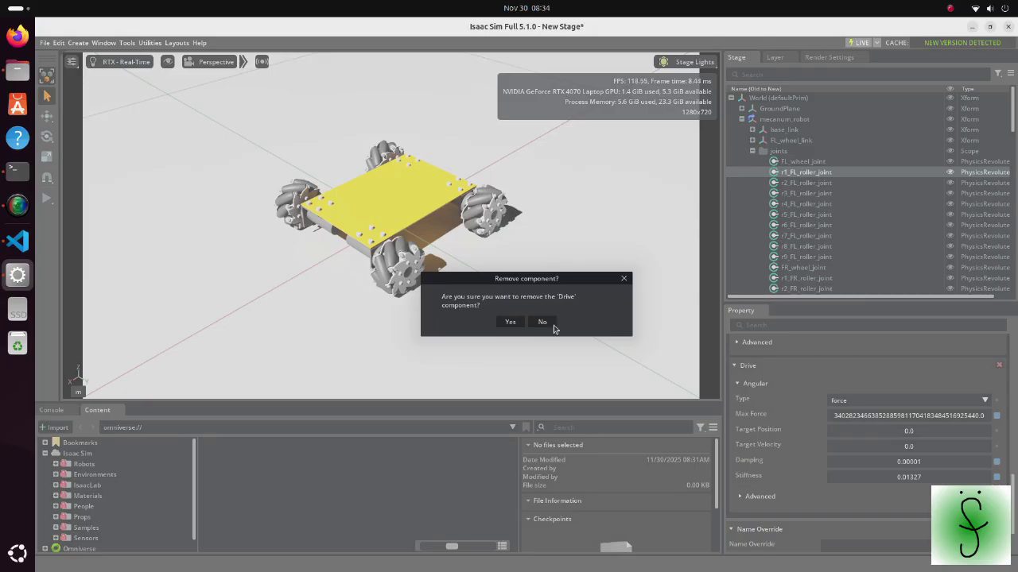
pyautogui.click(515, 322)
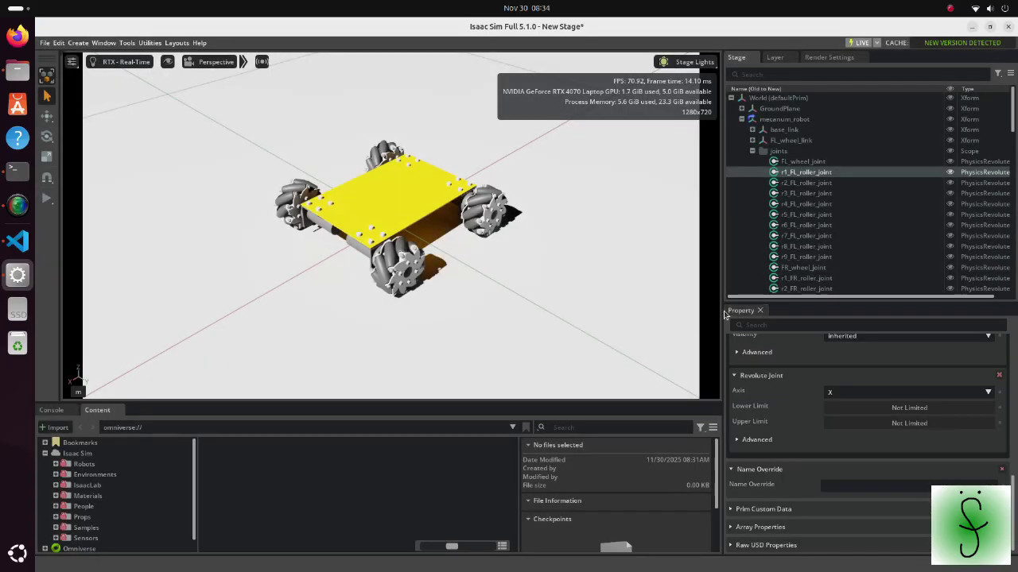
# Set the roller joint's friction to 0.05 under Advanced.
pyautogui.click(737, 355)
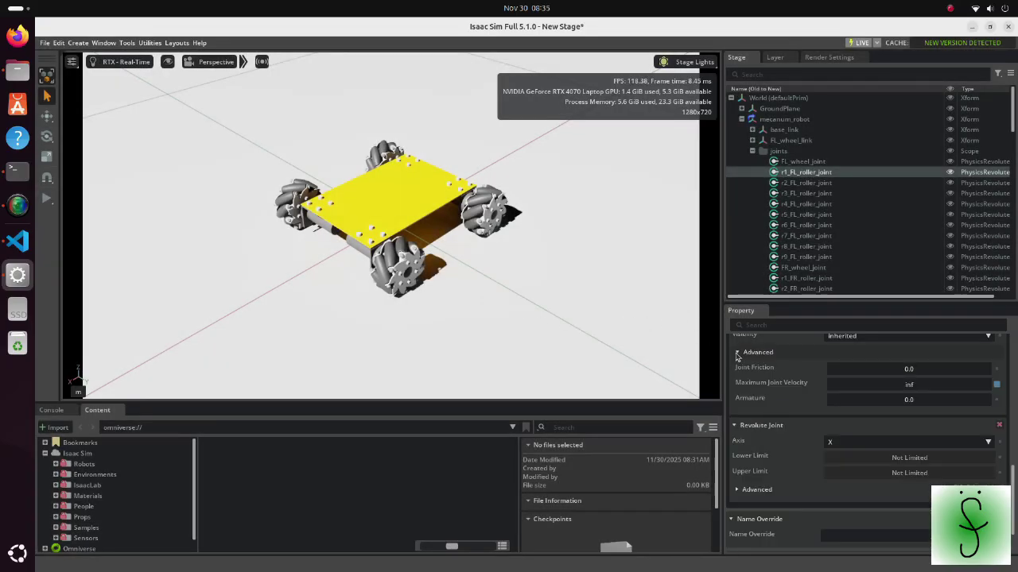
pyautogui.doubleClick(909, 371)
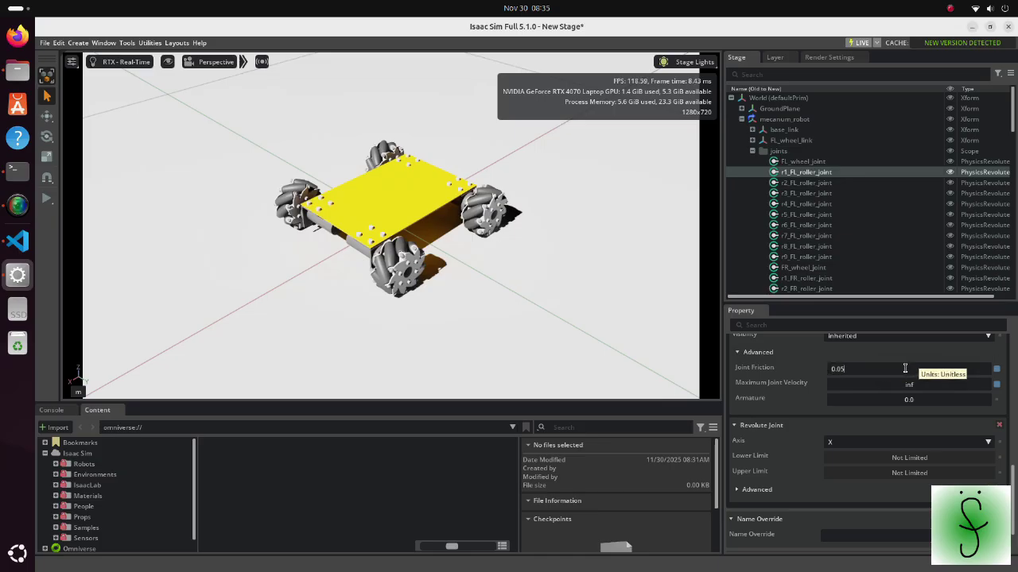
pyautogui.press('Return')
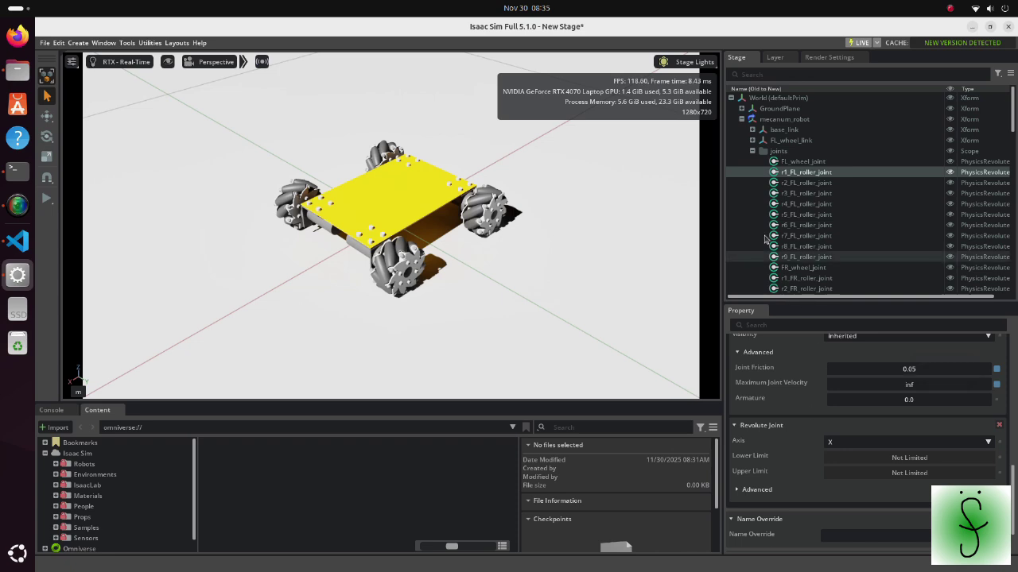
# Add a physics collider to r1_FL_roller_link's collisions prim.
pyautogui.click(752, 151)
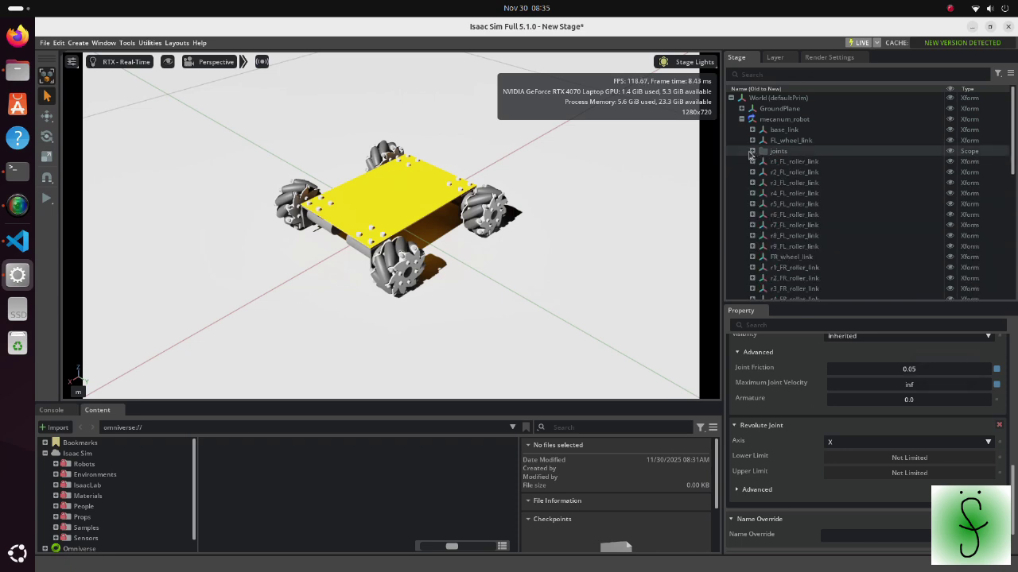
pyautogui.click(753, 162)
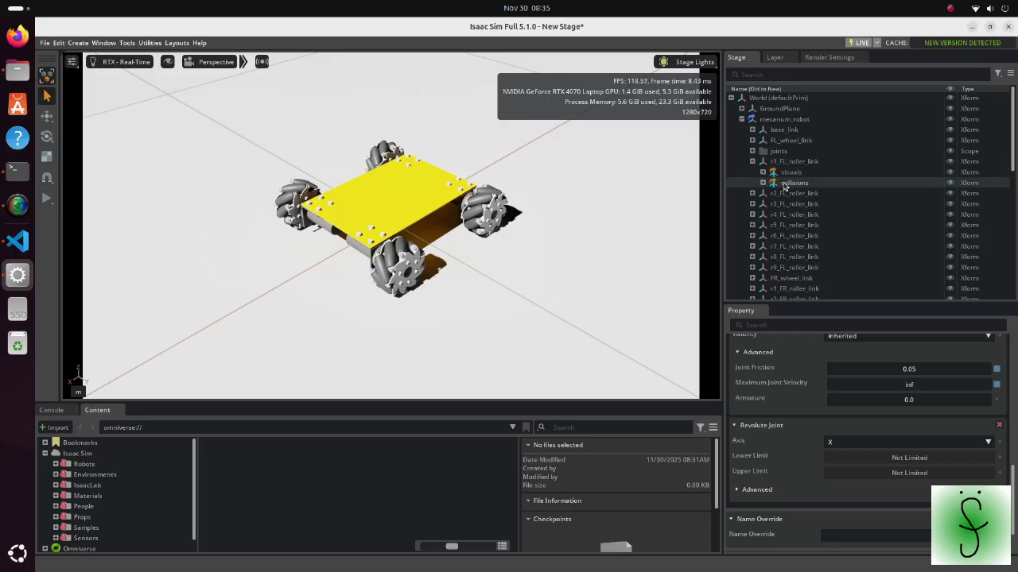
pyautogui.click(789, 173)
pyautogui.rightClick(789, 174)
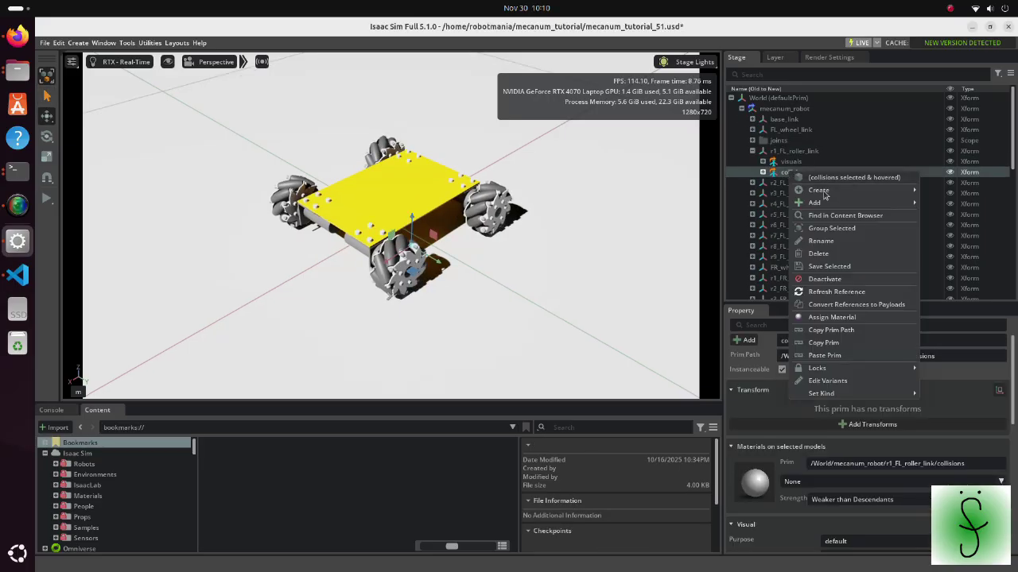
pyautogui.moveTo(819, 203)
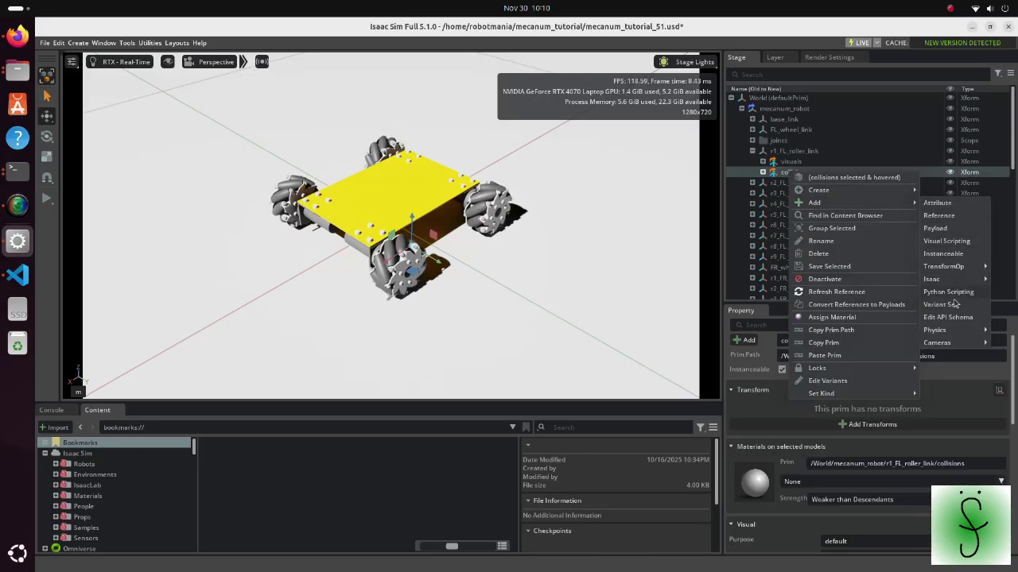
pyautogui.moveTo(946, 334)
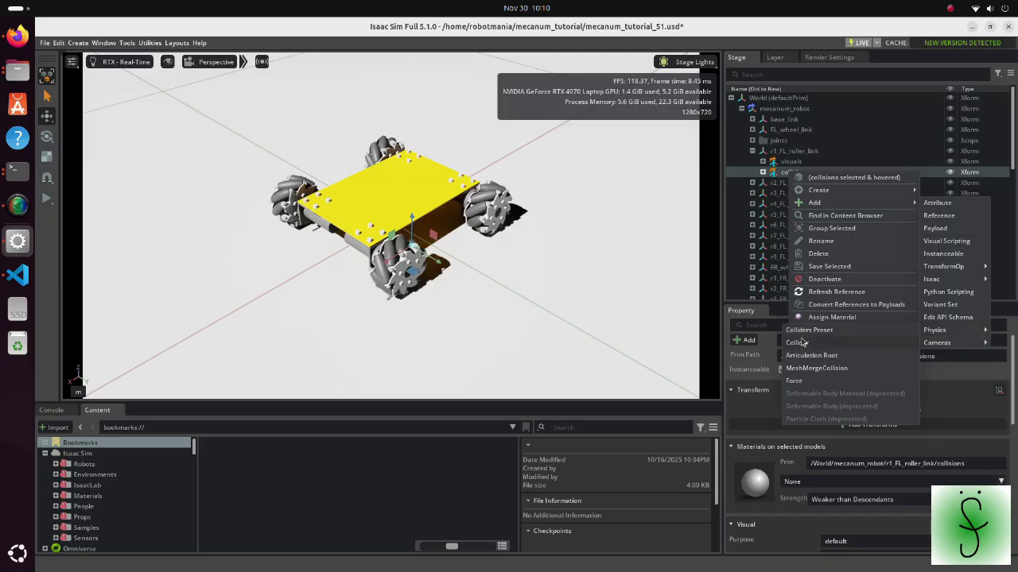
pyautogui.click(798, 342)
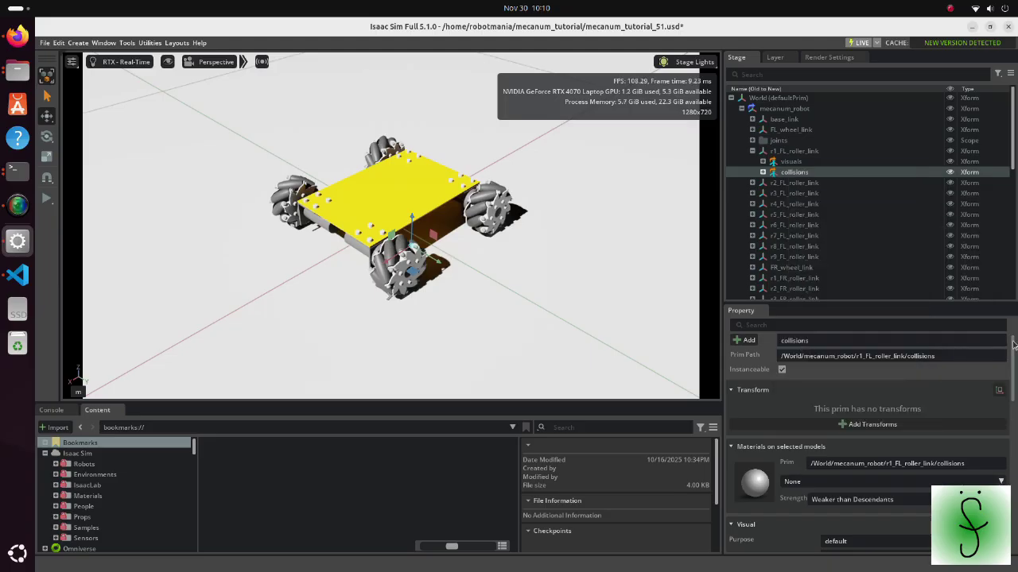
# Switch the collider's approximation to SDF Mesh at resolution 256.
pyautogui.scroll(-5, 1014, 404)
pyautogui.moveTo(1014, 404); pyautogui.dragTo(1015, 480)
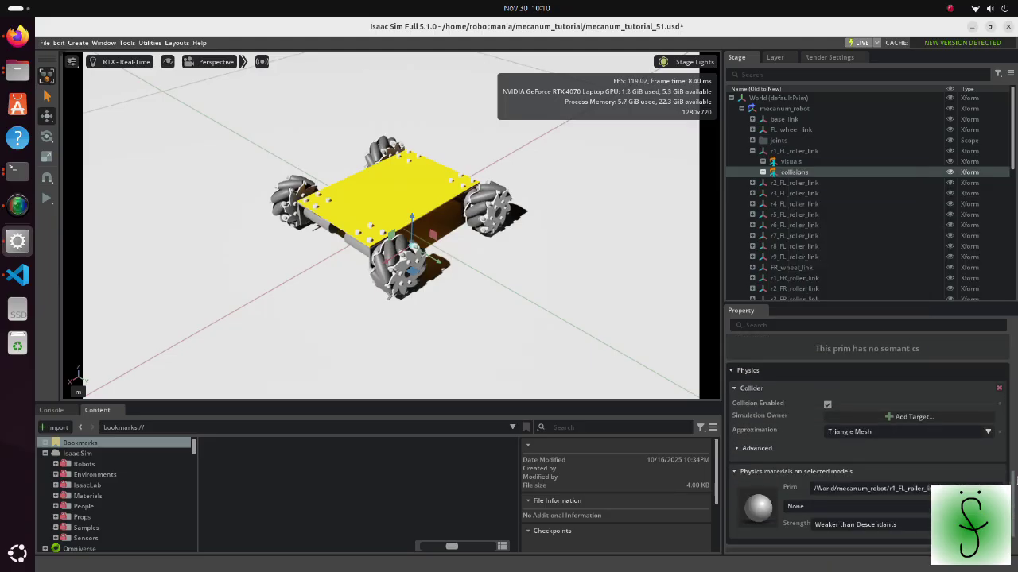
pyautogui.click(987, 432)
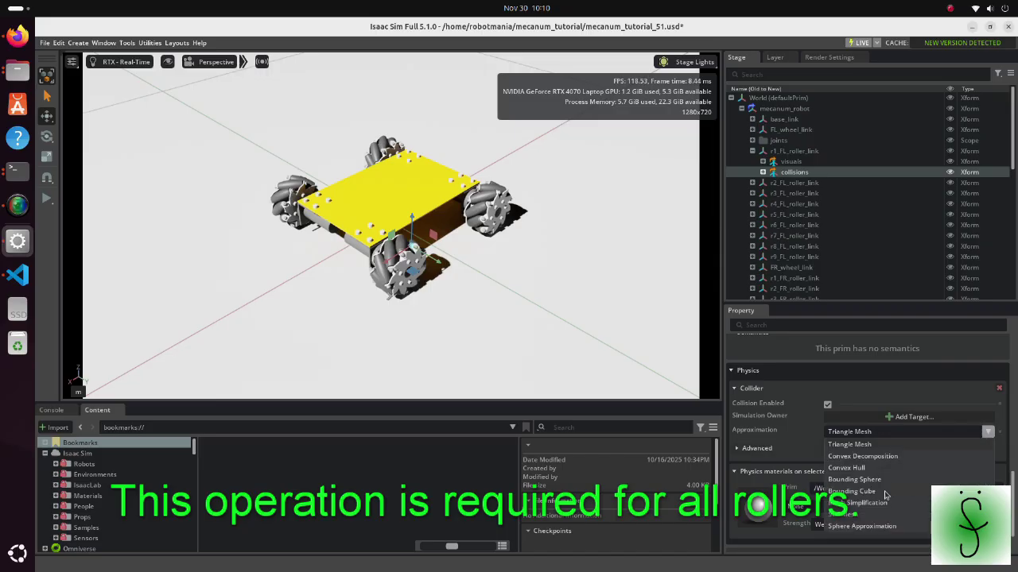
pyautogui.click(845, 515)
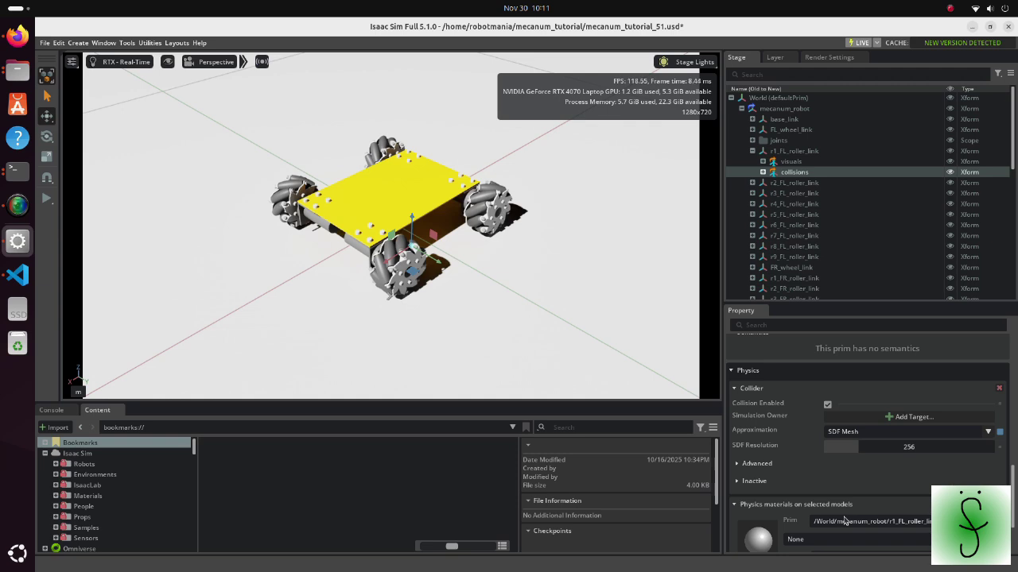
# Open the Velocity_Controller graph under /Graphs in the Action Graph editor.
pyautogui.click(741, 108)
pyautogui.click(731, 151)
pyautogui.click(749, 163)
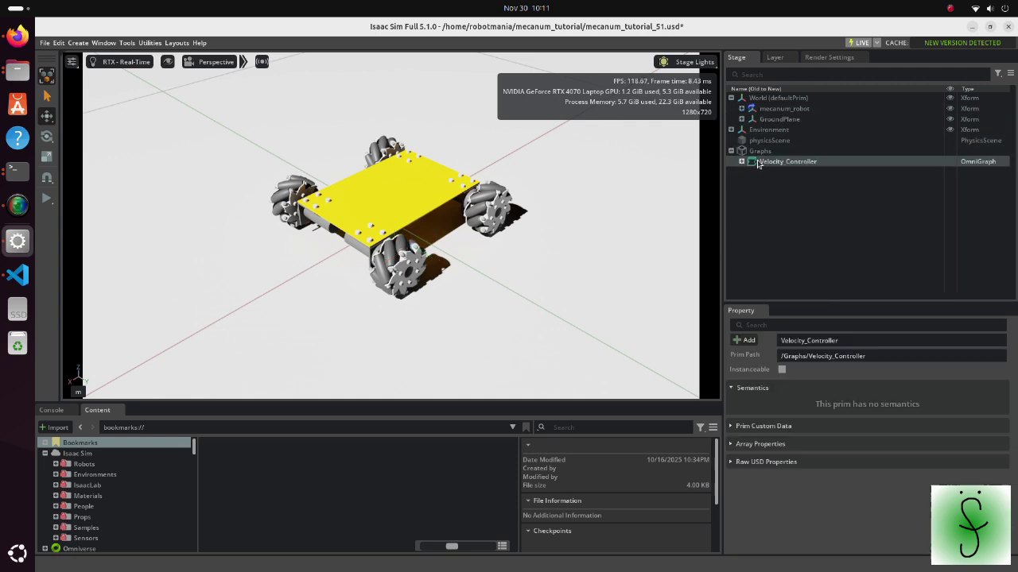
pyautogui.rightClick(755, 163)
pyautogui.click(799, 347)
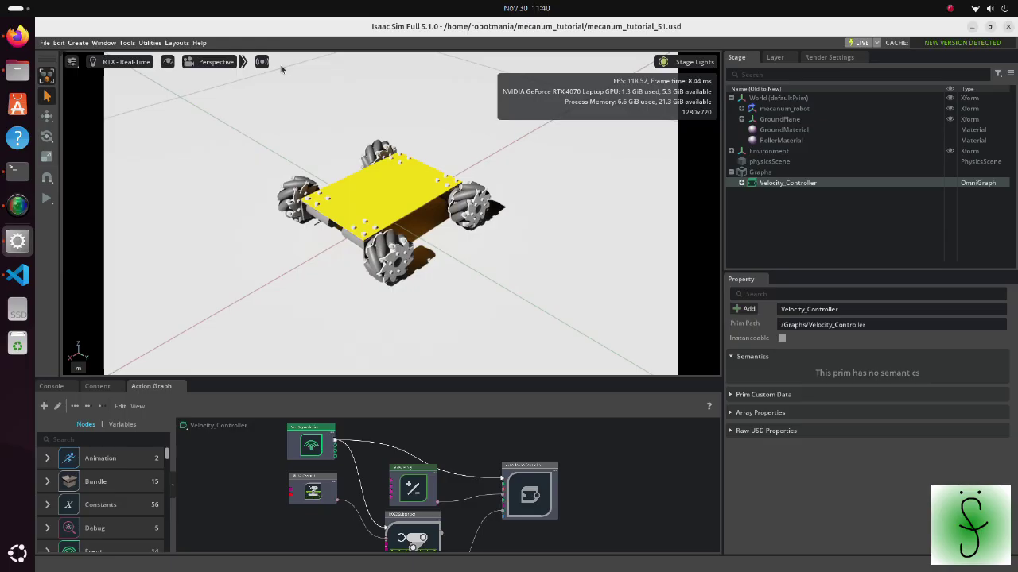
# Build the mecanum_tutorial workspace with colcon build from a terminal in the project folder.
pyautogui.click(18, 71)
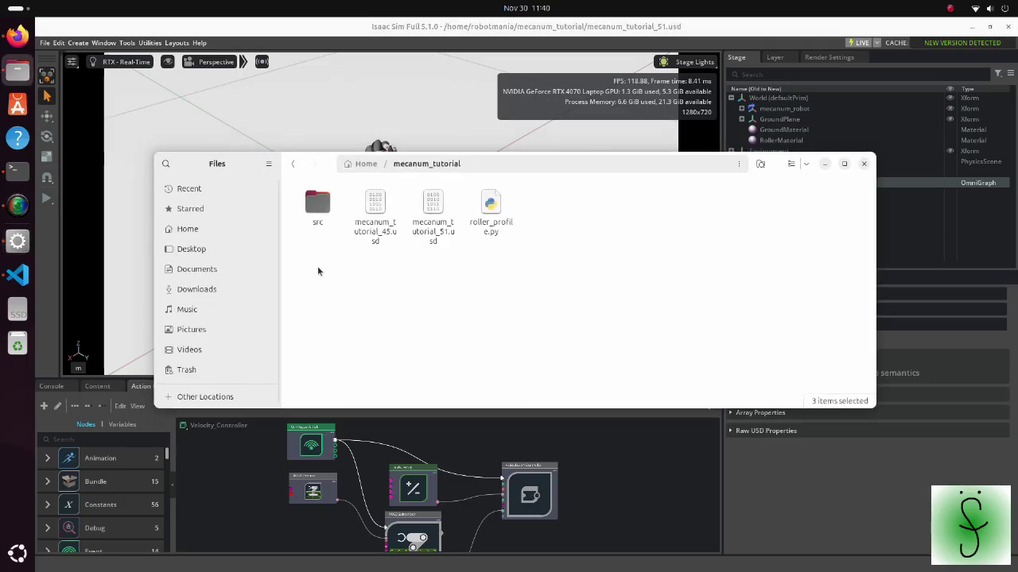
pyautogui.rightClick(379, 298)
pyautogui.click(426, 389)
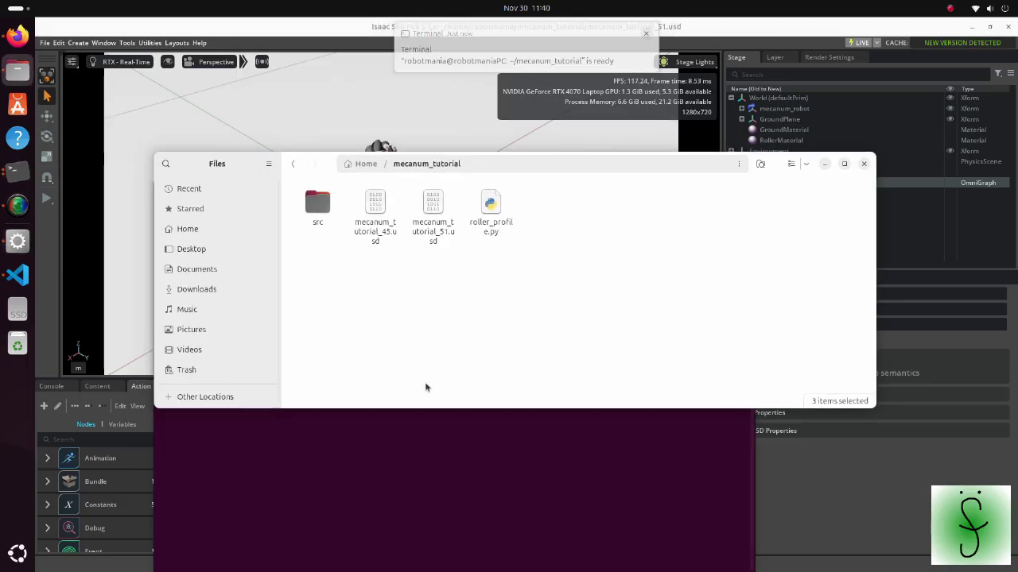
pyautogui.click(428, 433)
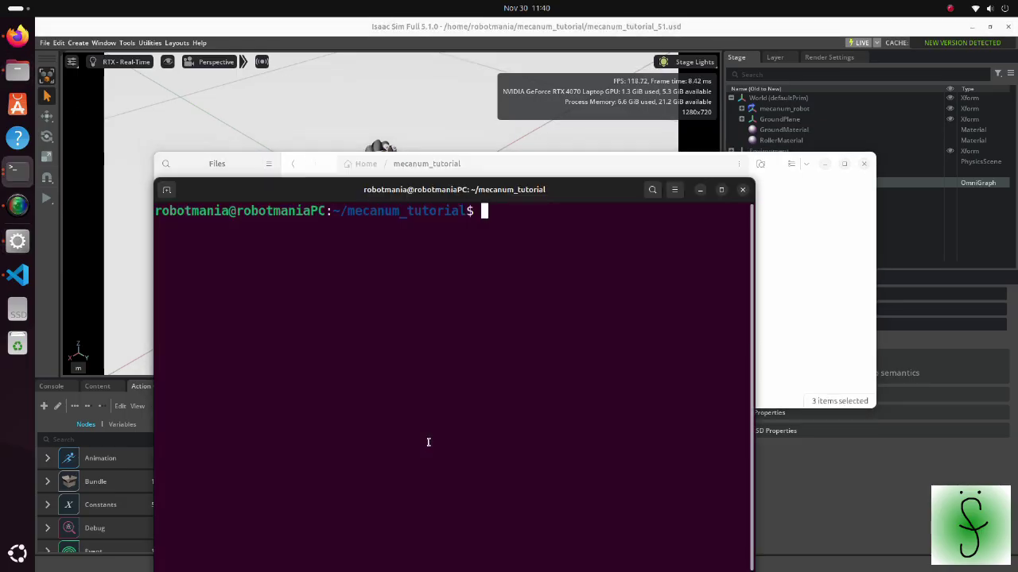
pyautogui.write('colcon build')
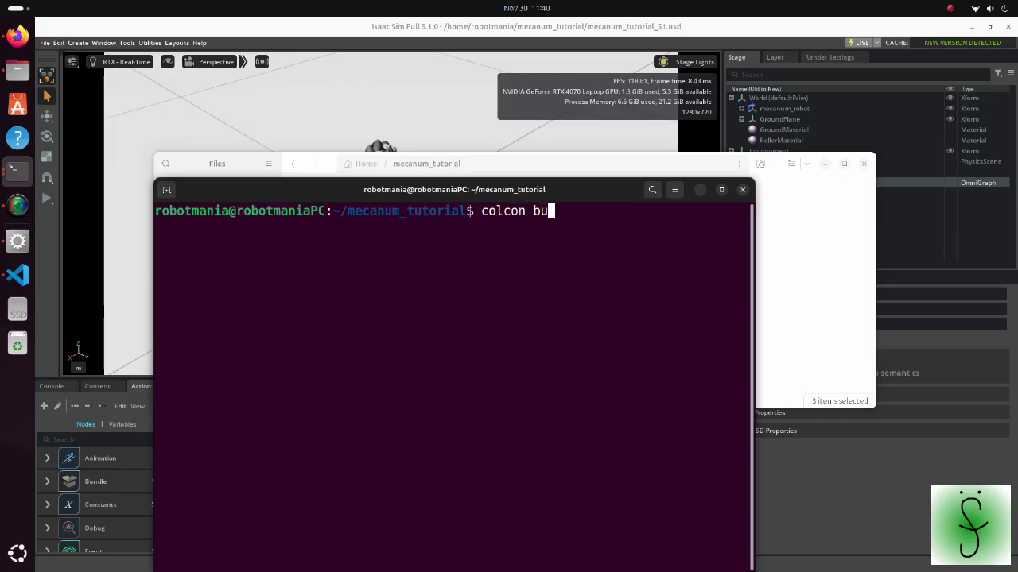
pyautogui.press('Return')
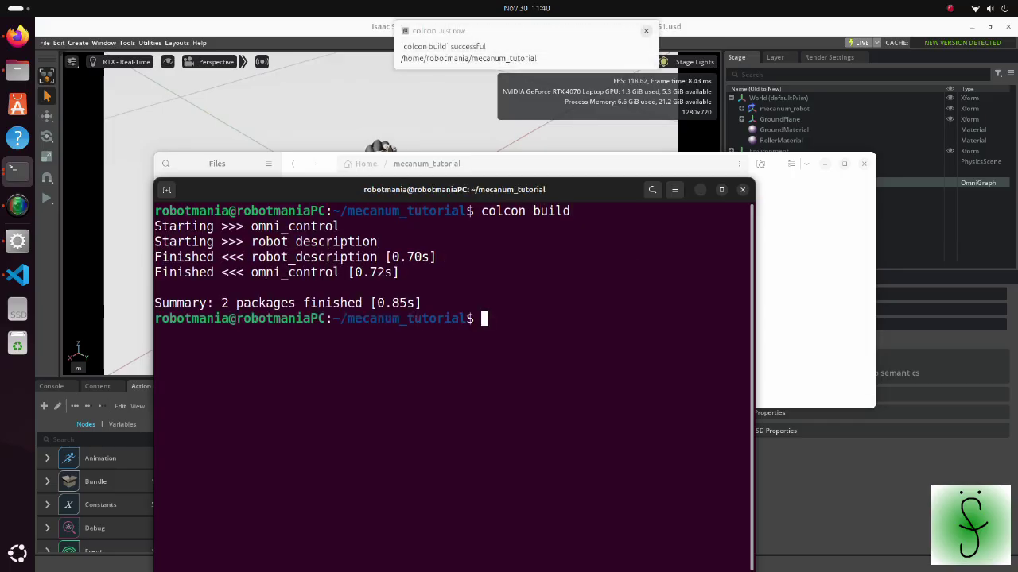
# In a new terminal, source mecanum_tutorial/install/setup.bash.
pyautogui.click(742, 191)
pyautogui.click(825, 164)
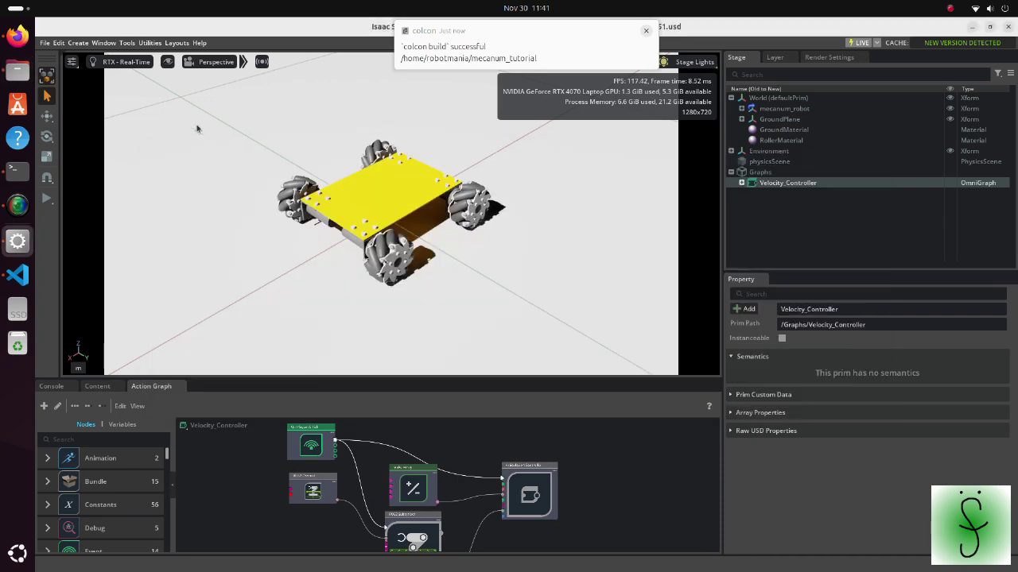
pyautogui.rightClick(18, 172)
pyautogui.click(186, 164)
pyautogui.write('source')
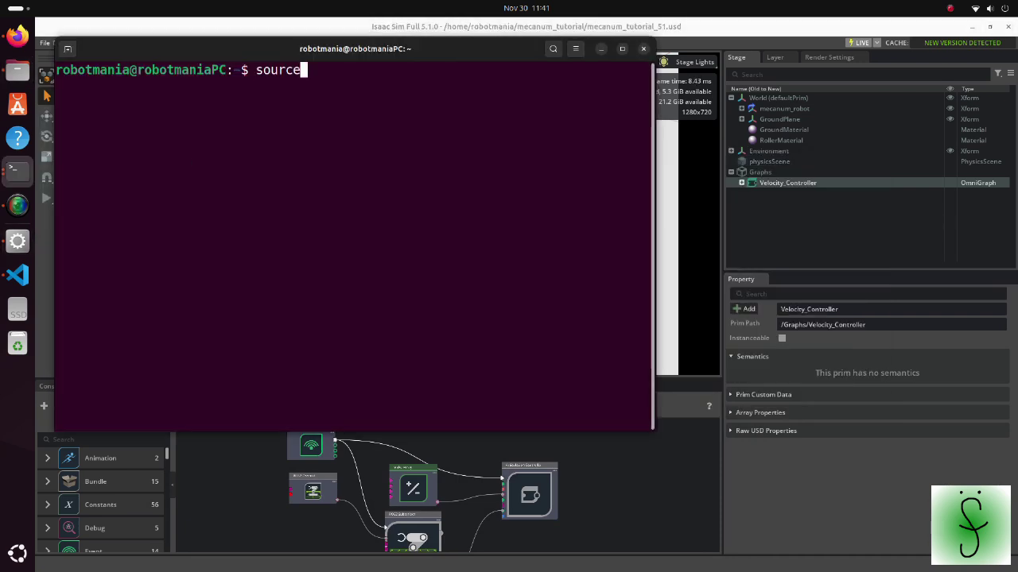
pyautogui.write(' mecanum_tutorial/install/setup.')
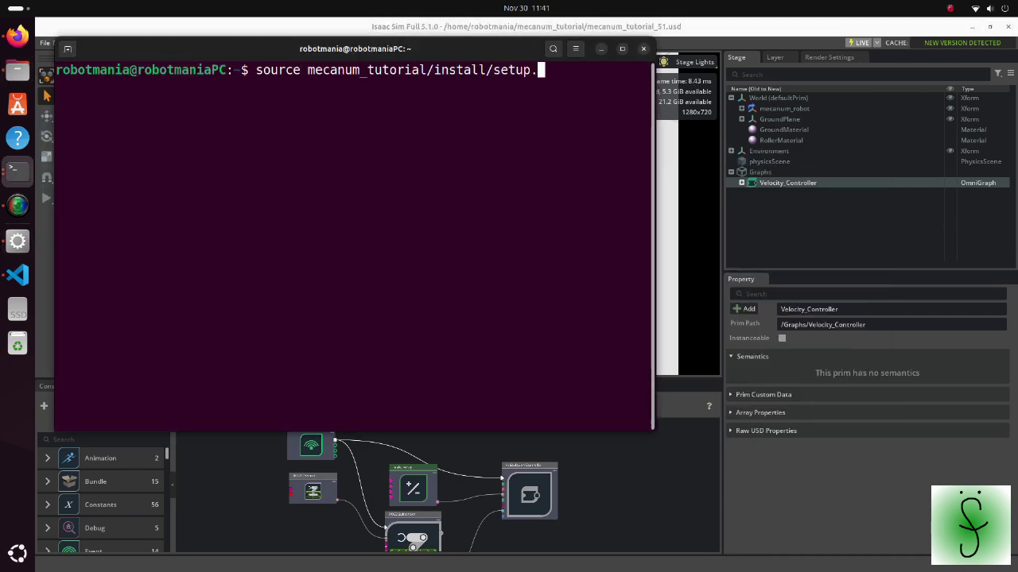
pyautogui.write('bash')
pyautogui.press('Return')
# Run ros2 launch mecanum_control mecanum_control.launch.py, then return to Isaac Sim.
pyautogui.write('ros2 launch')
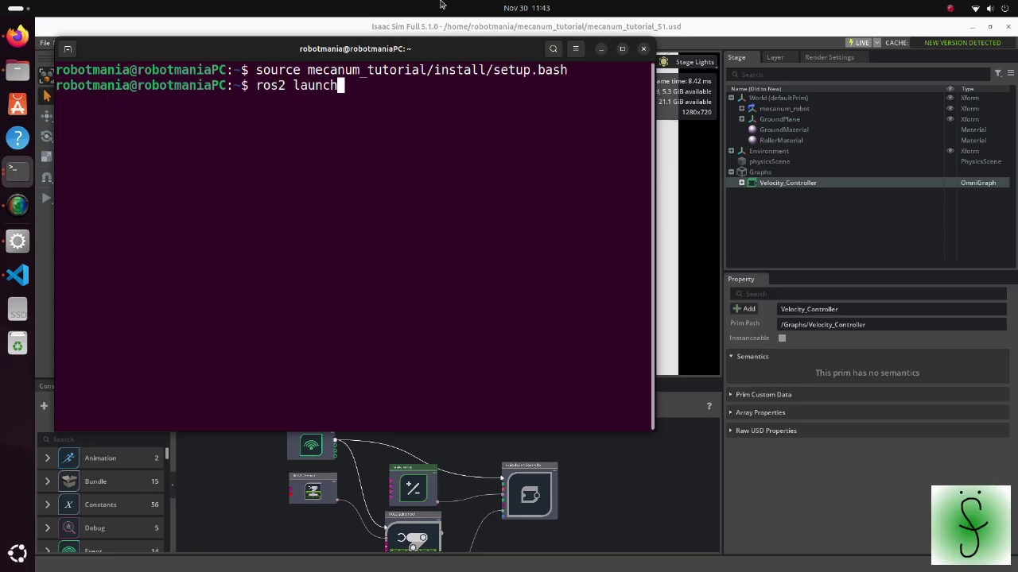
pyautogui.write(' mecanum_co')
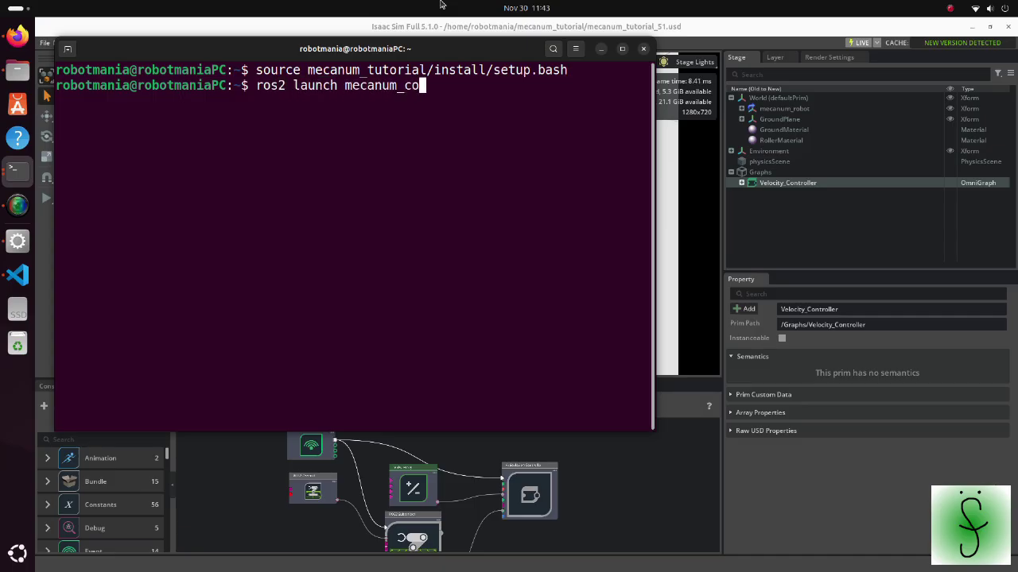
pyautogui.press('Tab')
pyautogui.write('meca')
pyautogui.press('Tab')
pyautogui.press('Return')
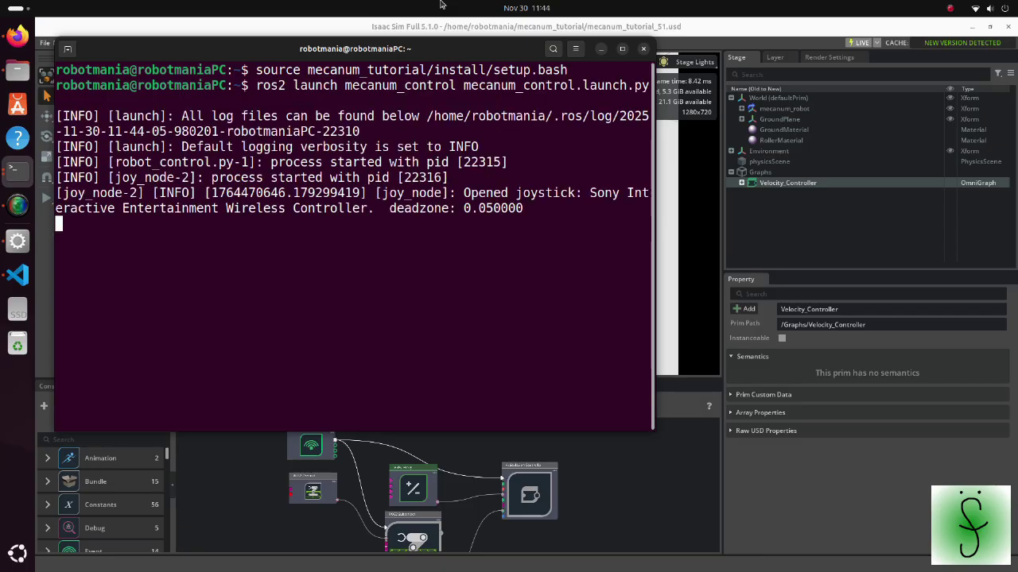
pyautogui.click(600, 48)
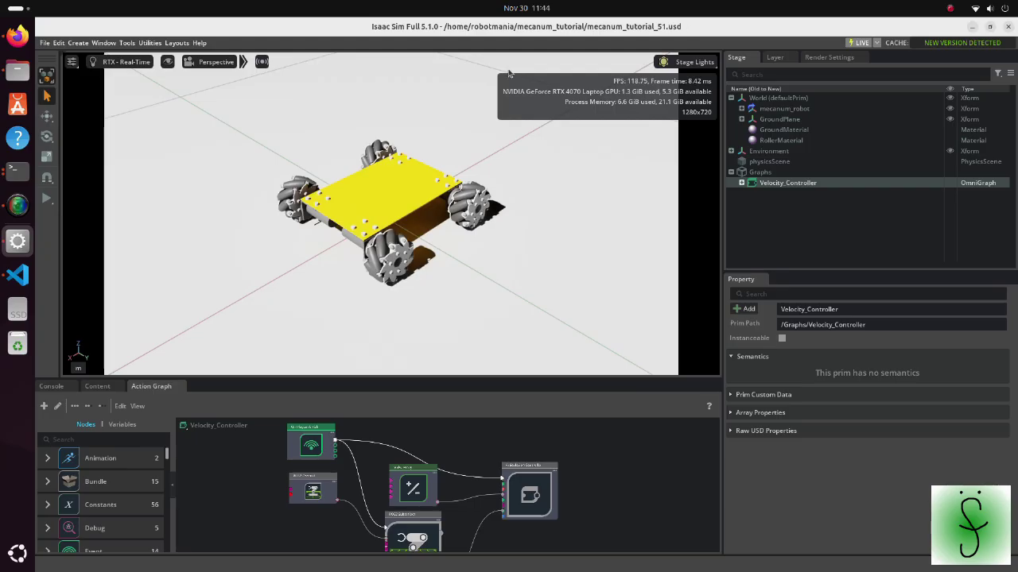
# Start the physics simulation so the robot can be driven by joypad.
pyautogui.click(47, 203)
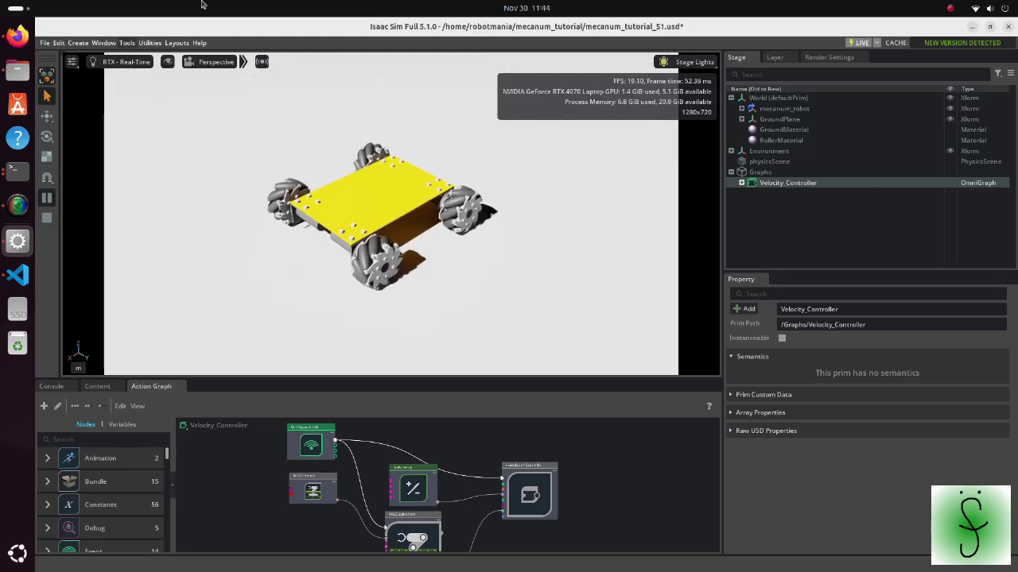